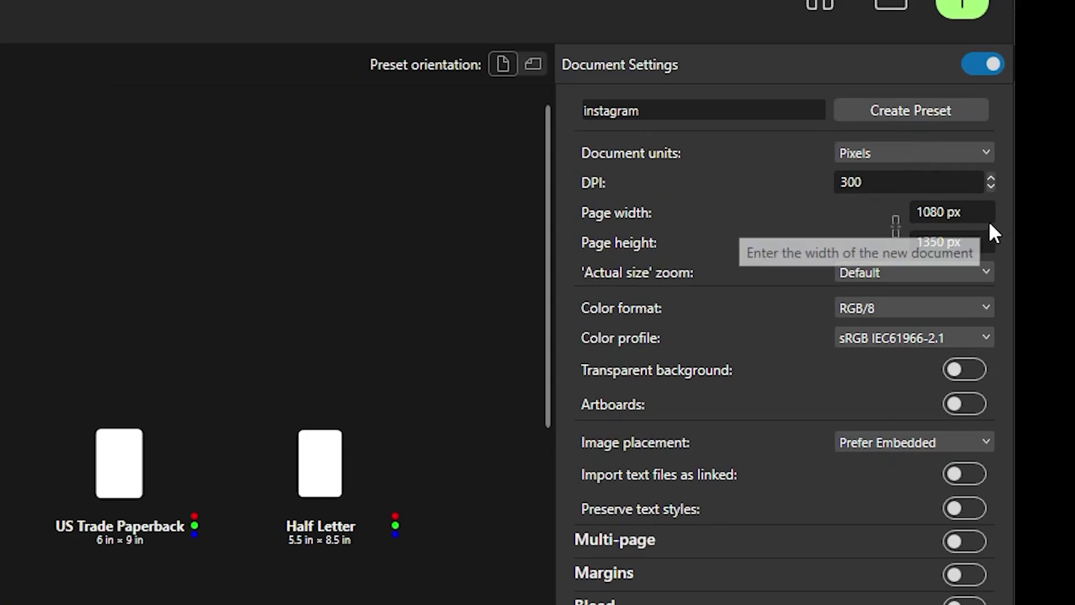
Create a 1080 × 1350 px, 300 DPI document from the instagram preset
left_click(969, 213)
left_click(965, 244)
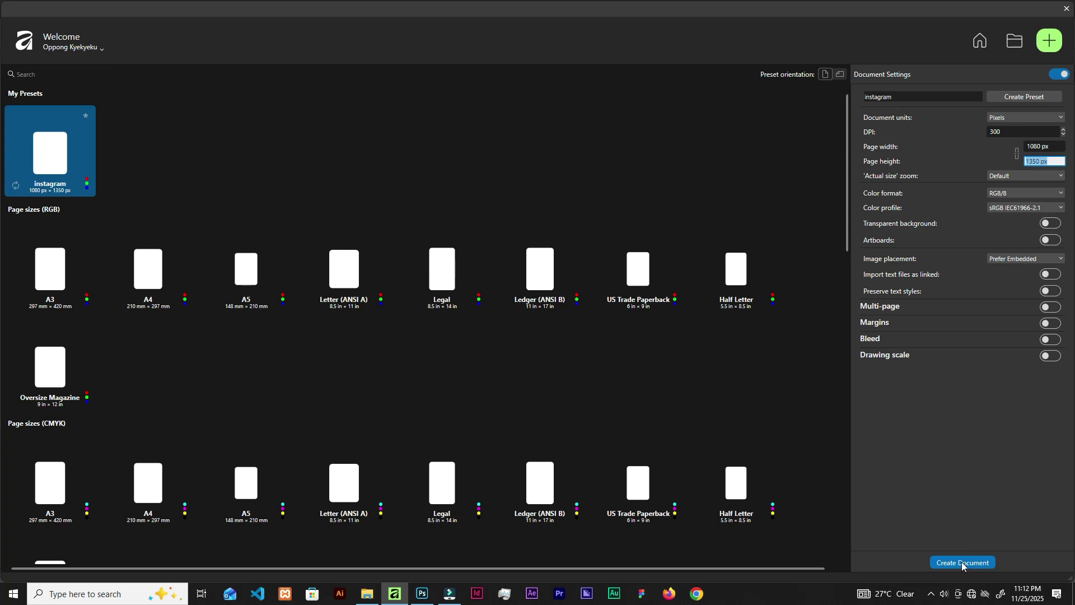
left_click(962, 563)
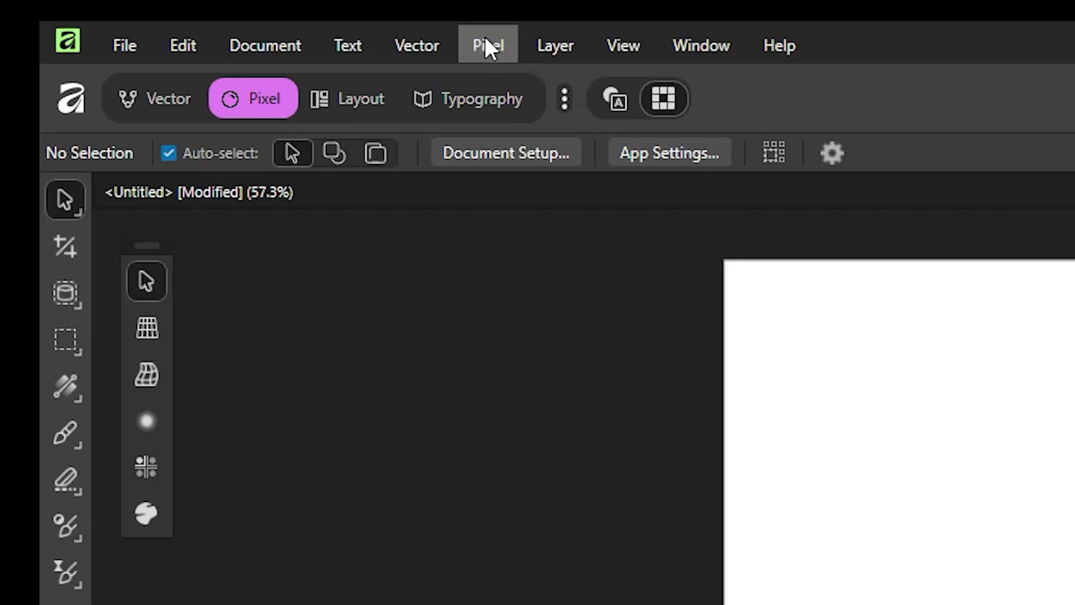
Add a light grey fill layer and drop the portrait fdgagafbc.png onto the canvas
left_click(486, 44)
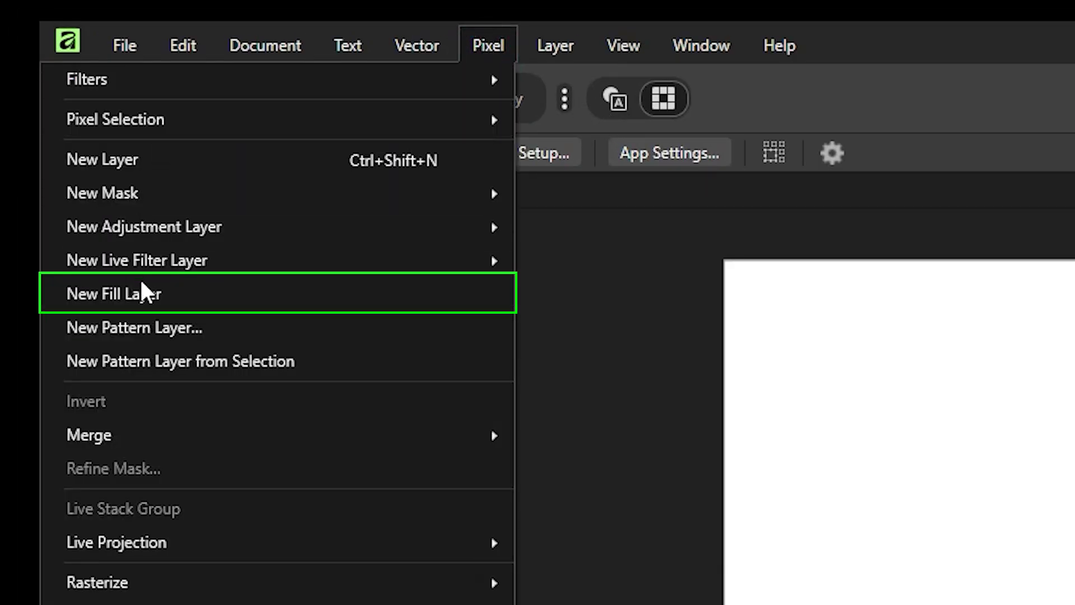
left_click(167, 306)
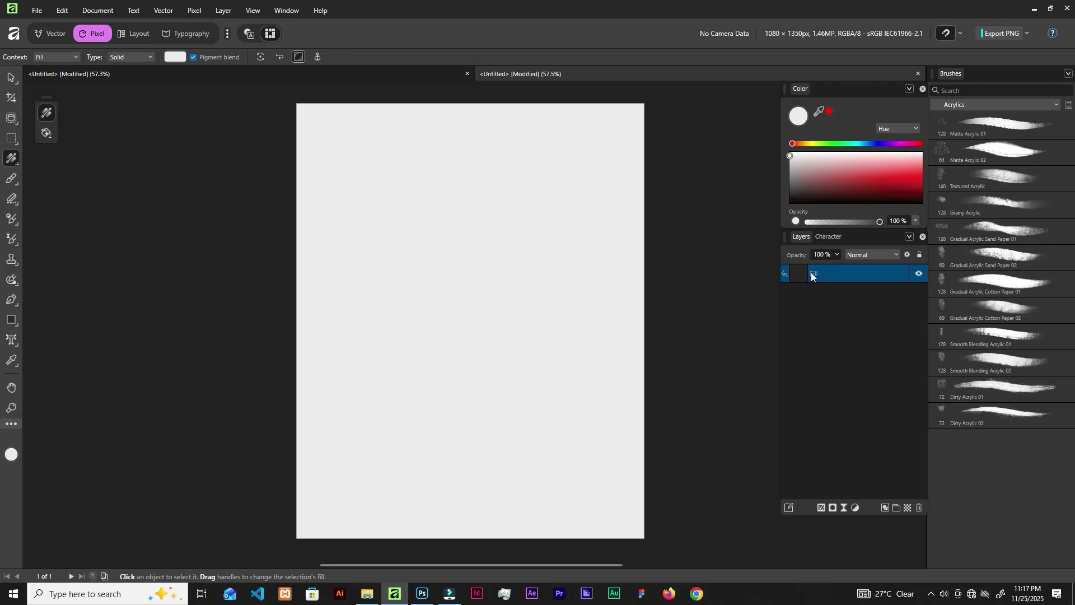
left_click_drag(845, 173, 784, 159)
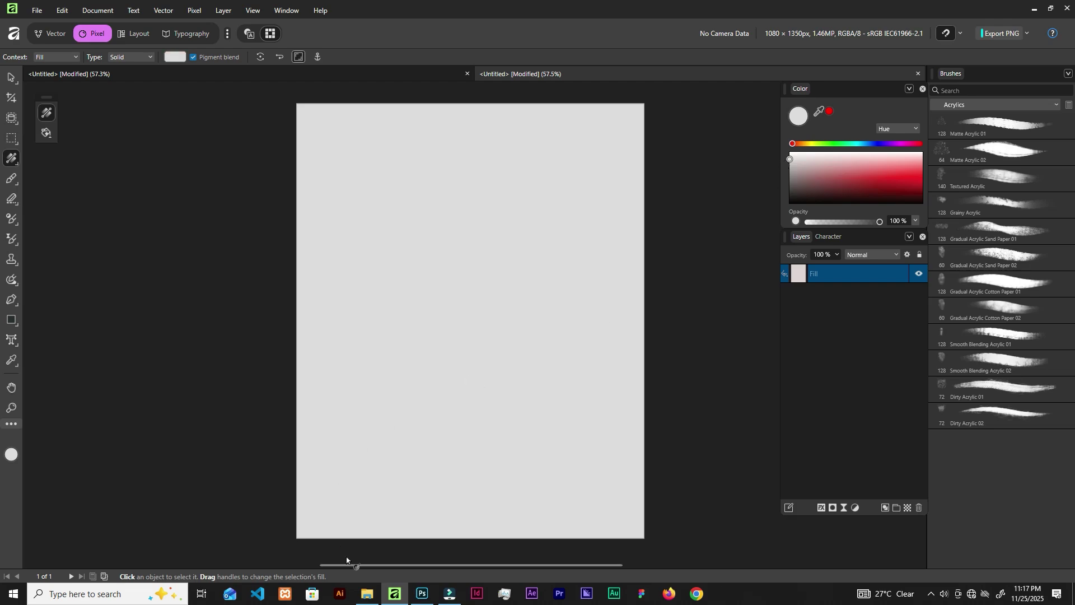
left_click(369, 594)
left_click_drag(166, 137, 452, 354)
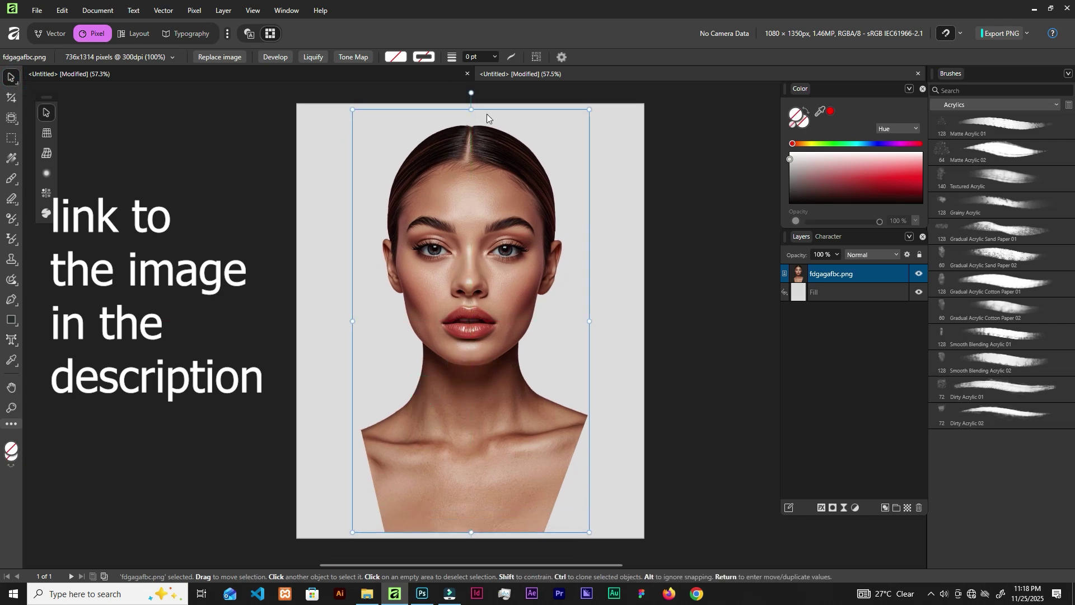
Scale the portrait to 89%, centre it, and nest a Black & White adjustment with Red about -9%
left_click_drag(473, 108, 473, 155)
left_click_drag(471, 268, 470, 233)
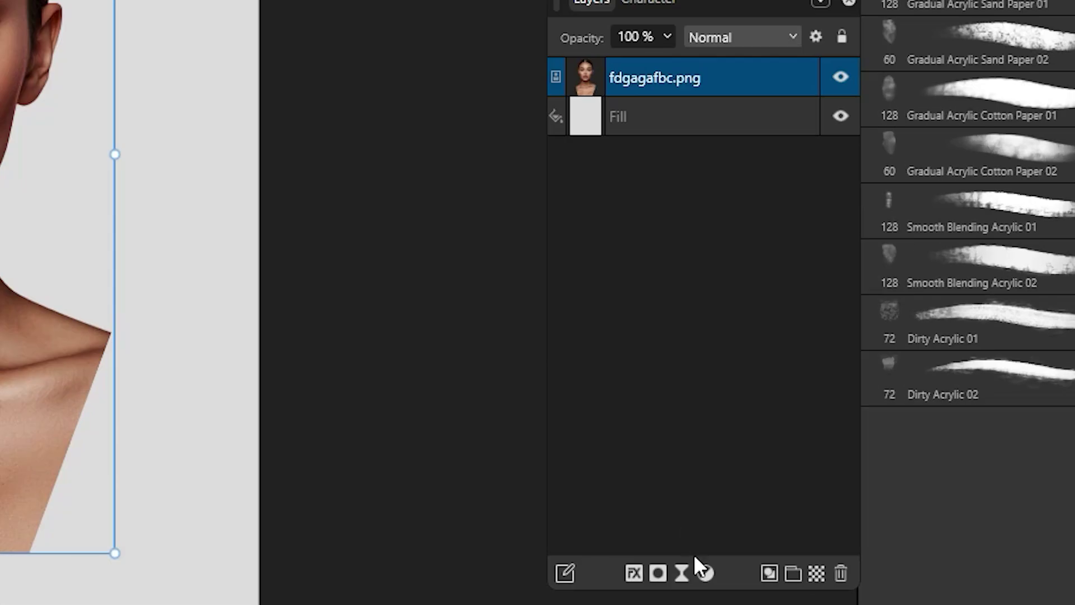
left_click(705, 573)
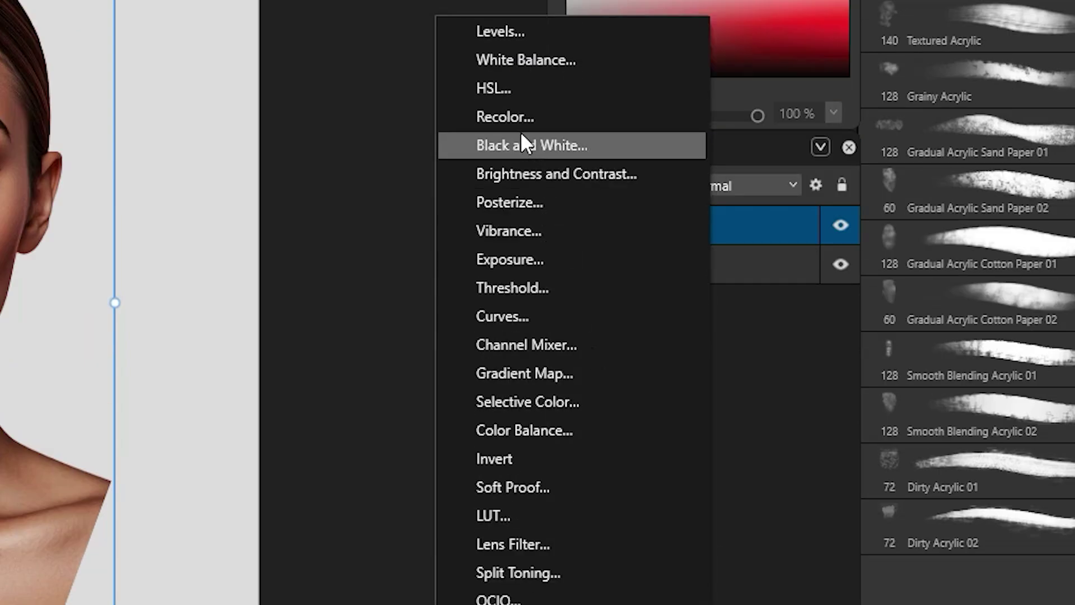
left_click(515, 147)
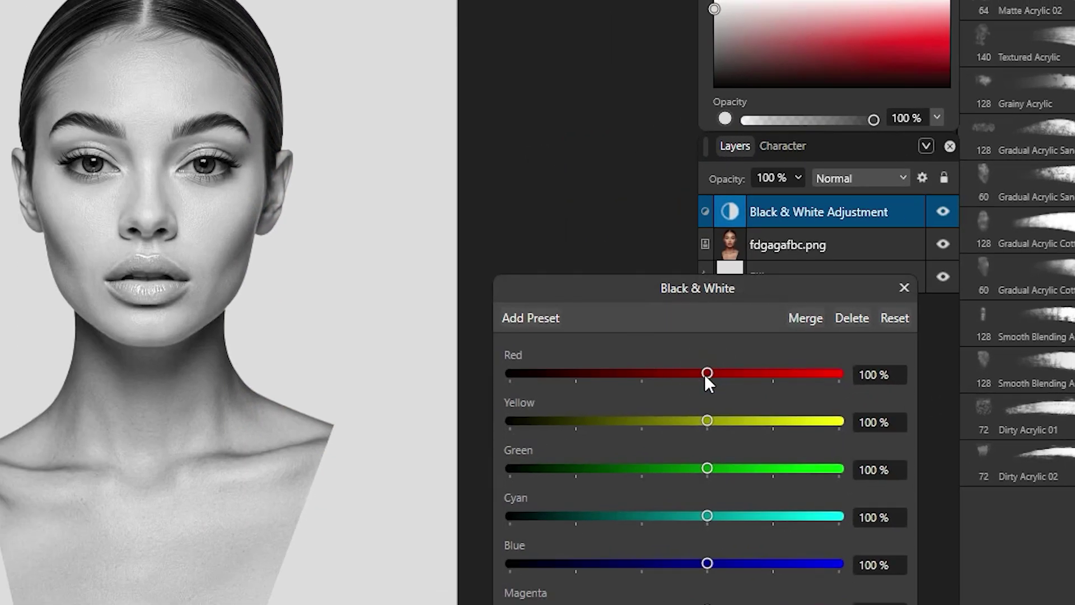
left_click_drag(705, 374, 637, 374)
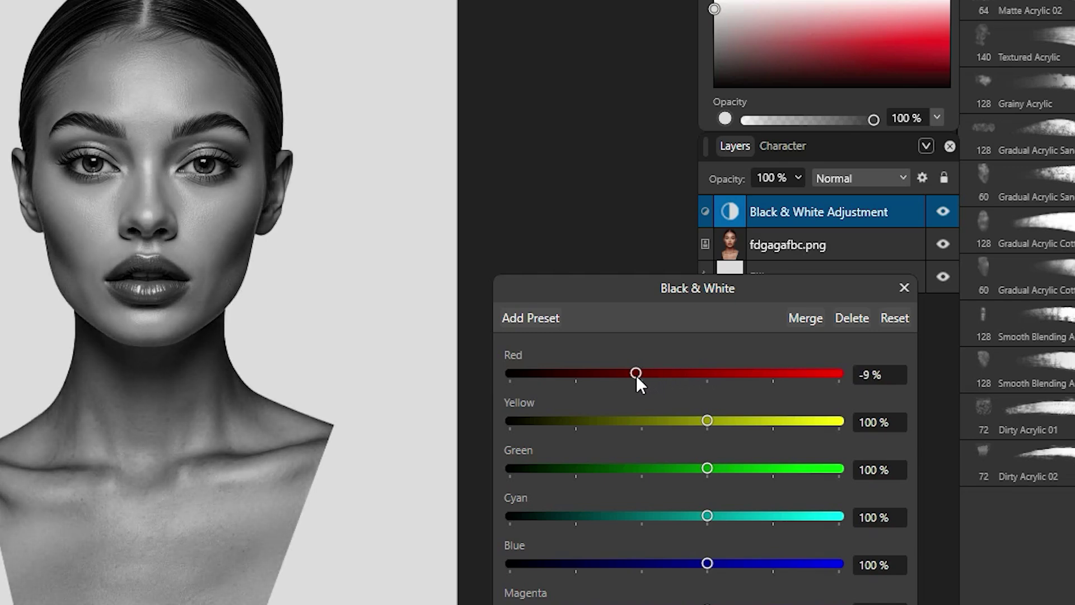
left_click(874, 377)
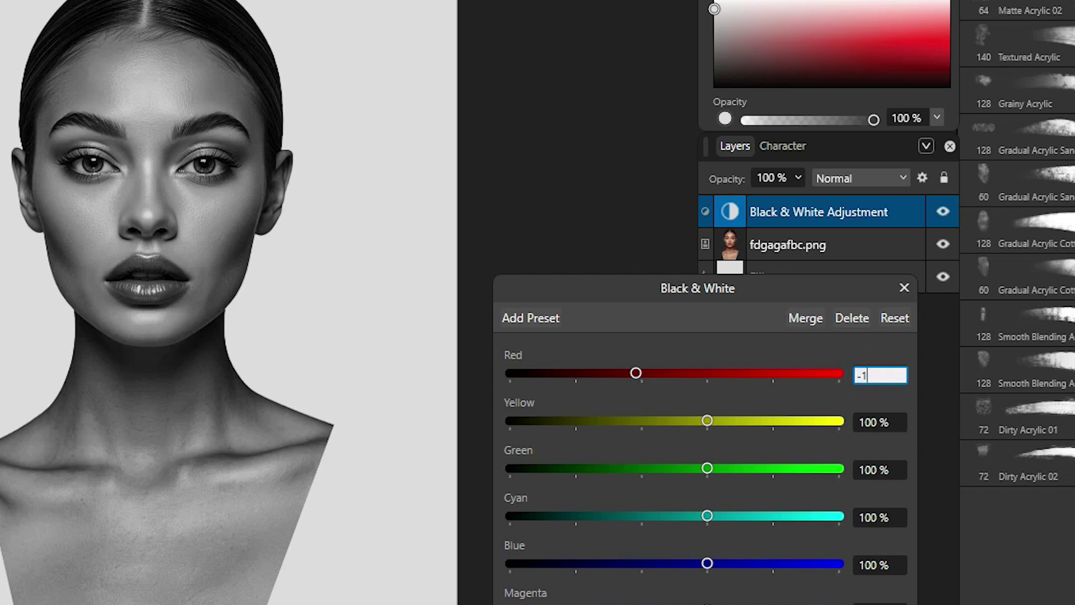
left_click(900, 297)
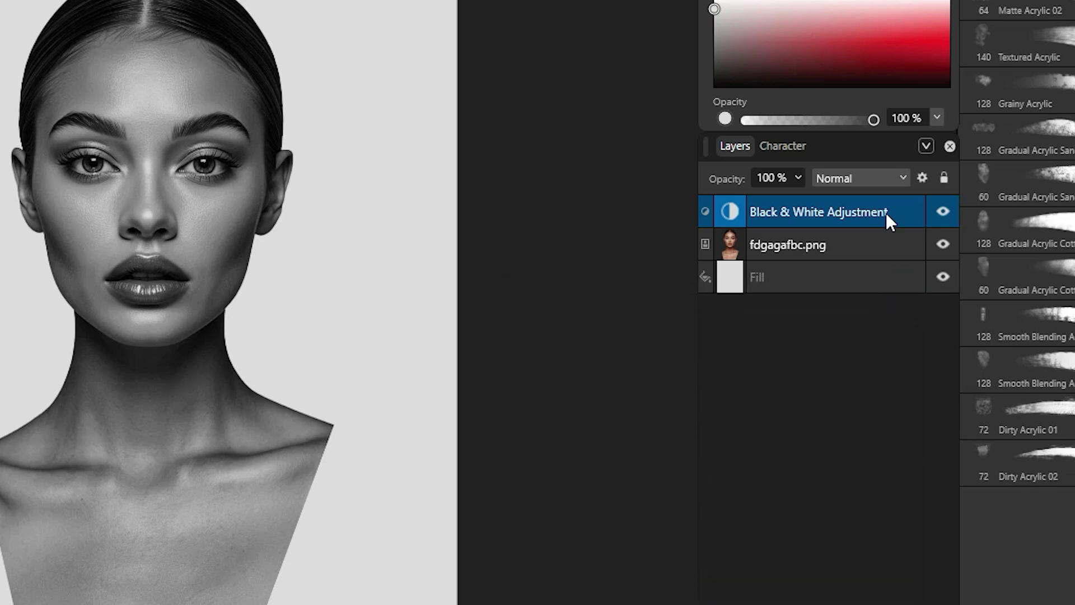
left_click_drag(896, 202, 893, 241)
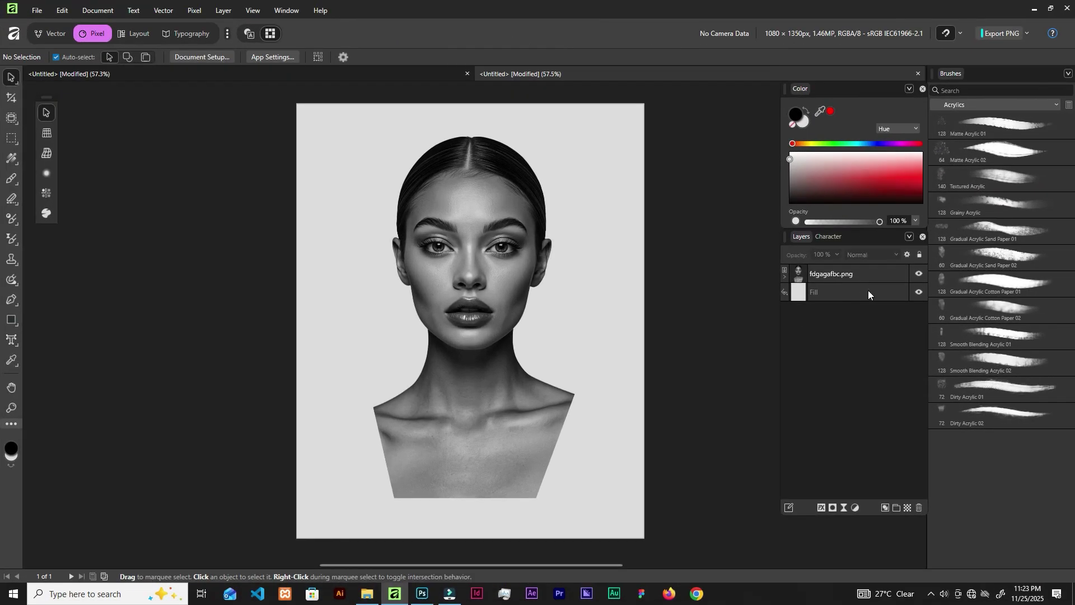
Add a Voronoi live filter to the portrait with Cell Size 3 and Line Width 0
left_click(860, 274)
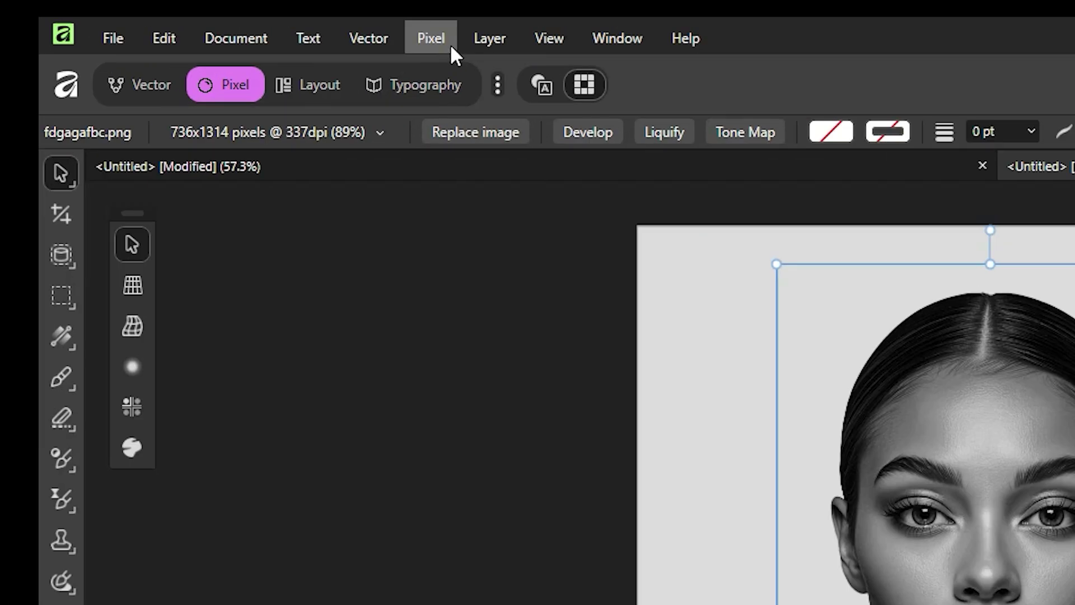
left_click(198, 11)
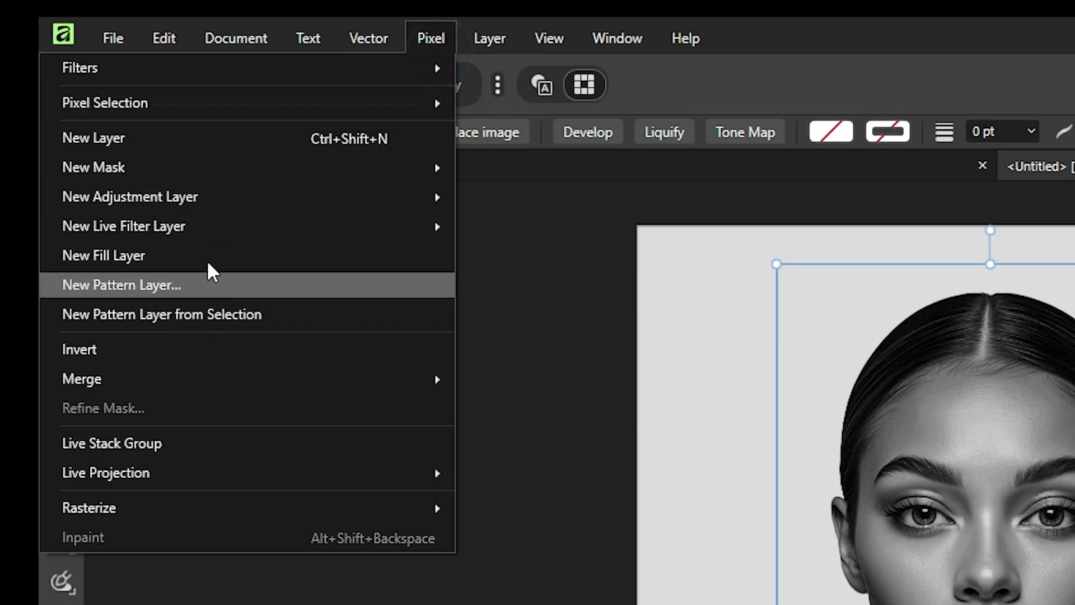
mouse_move(208, 231)
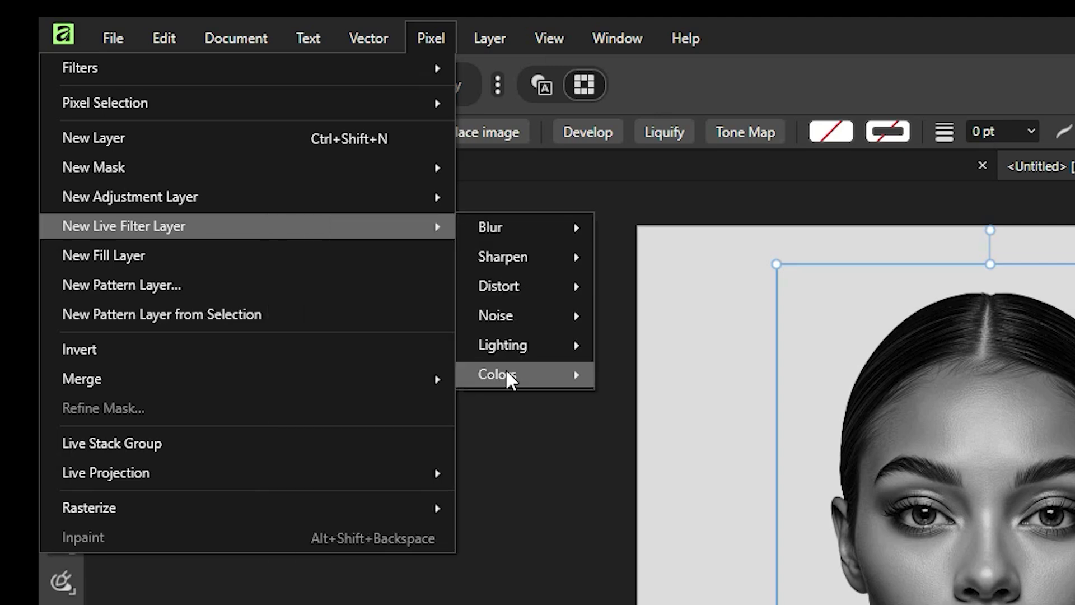
mouse_move(506, 370)
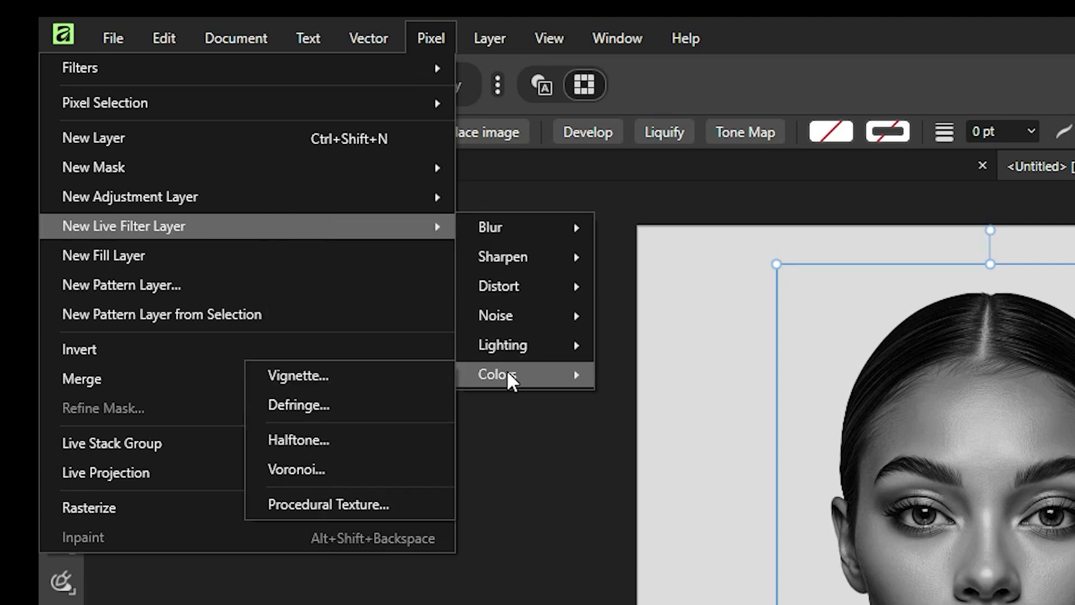
left_click(387, 470)
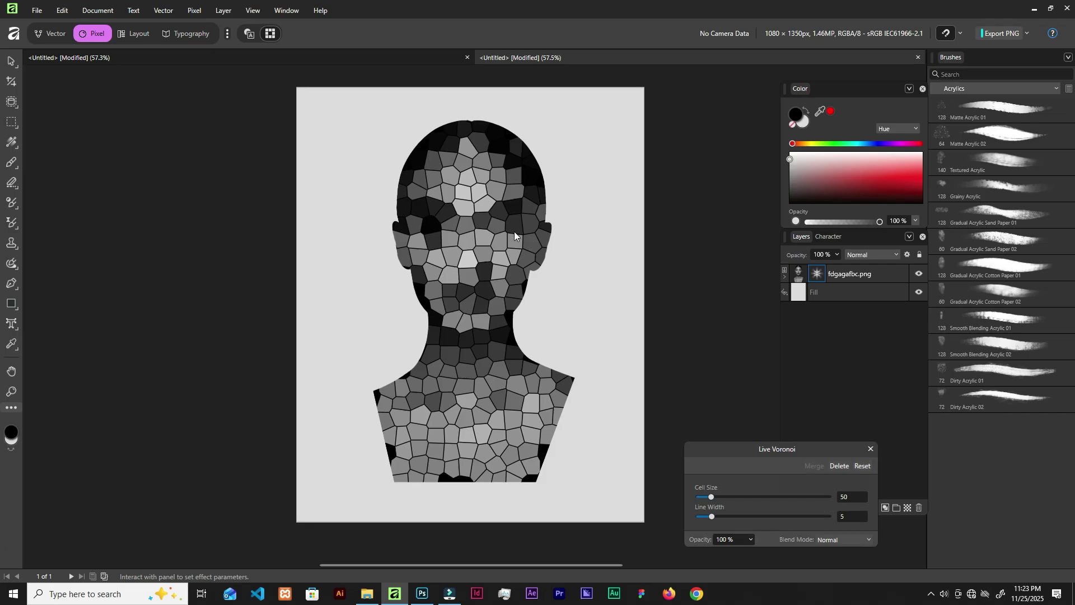
left_click_drag(715, 448, 614, 250)
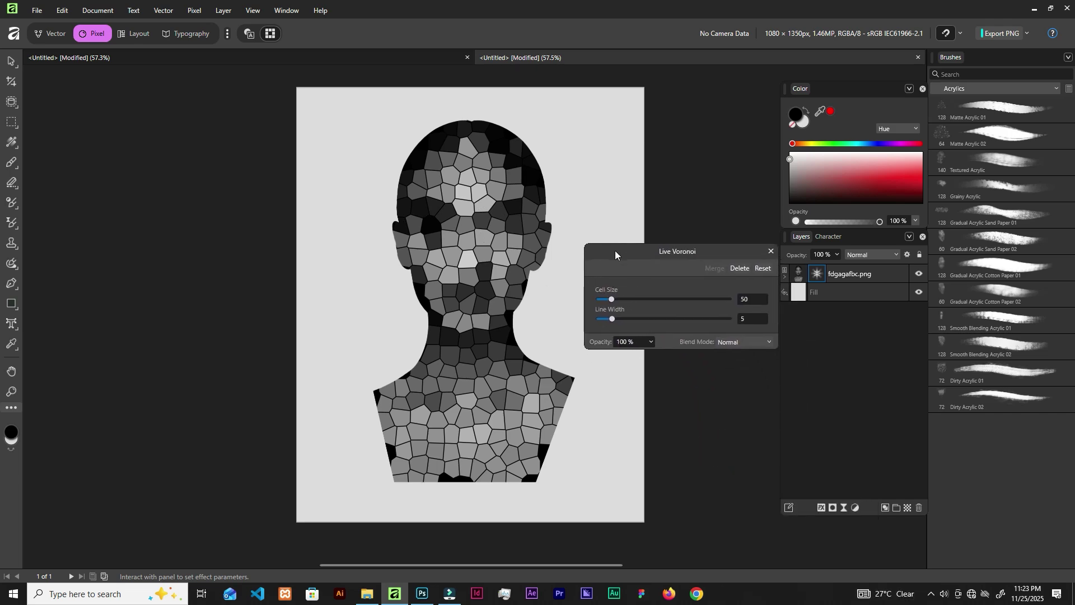
left_click_drag(661, 329, 637, 329)
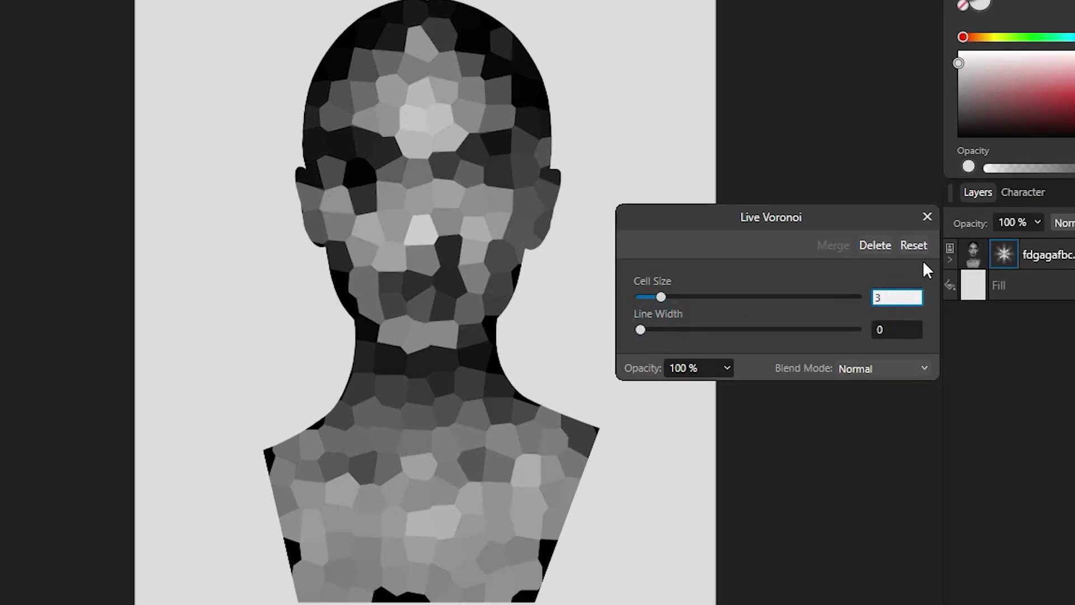
left_click(928, 217)
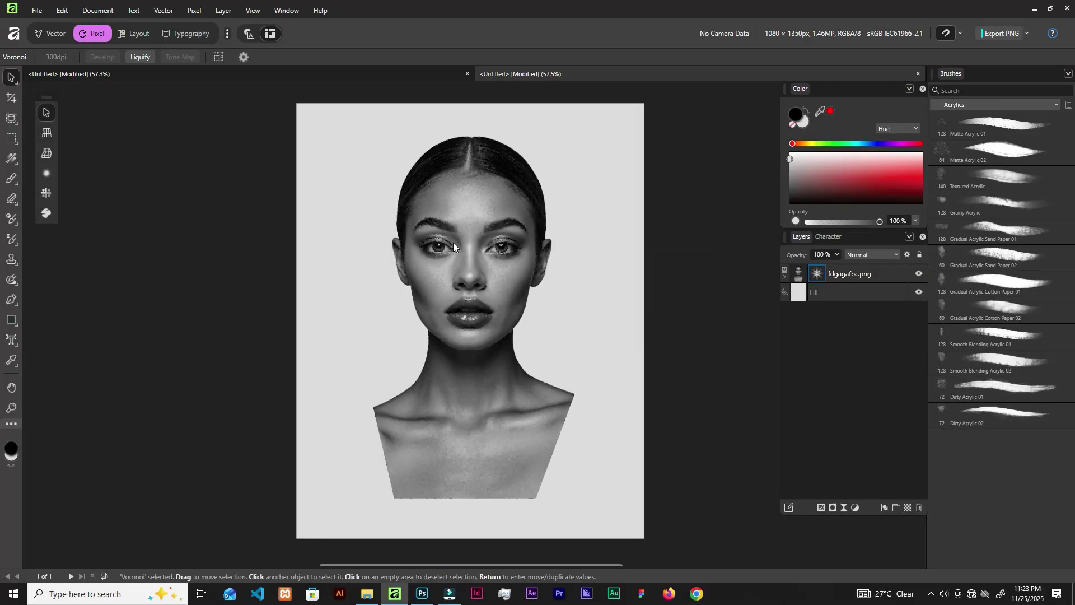
Toggle the nested Voronoi filter off and on to compare the texture
scroll(452, 243, "up", 8)
scroll(539, 308, "down", 2)
scroll(590, 300, "up", 2)
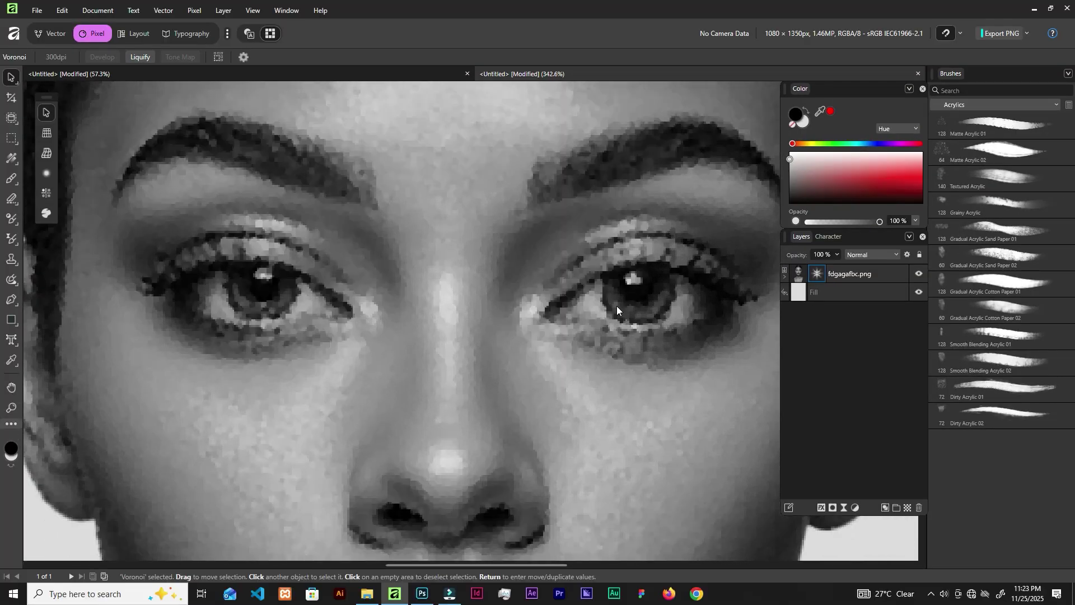
scroll(617, 306, "down", 2)
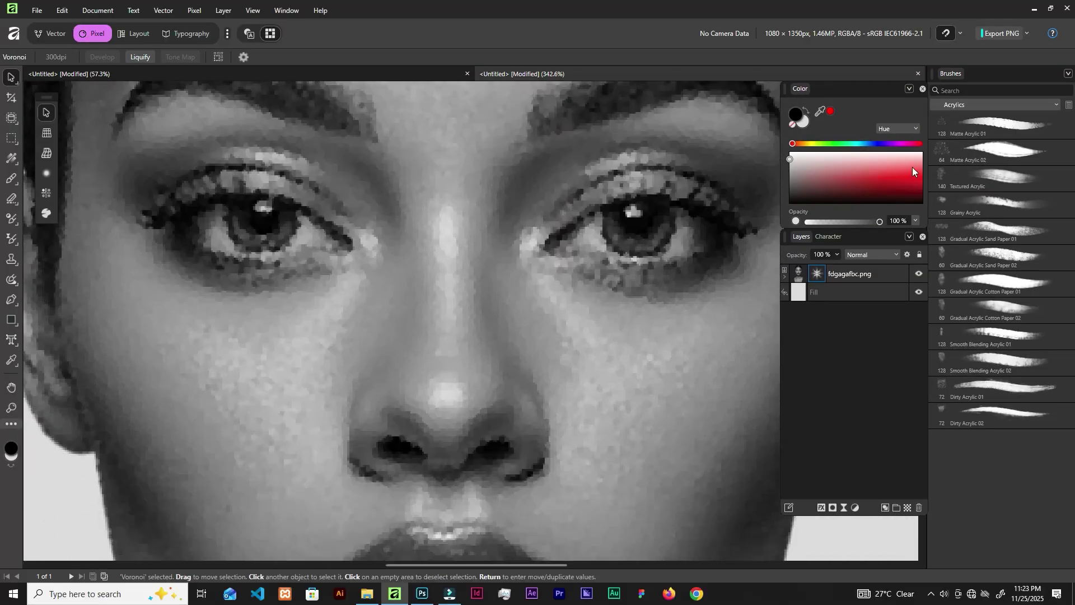
left_click(785, 271)
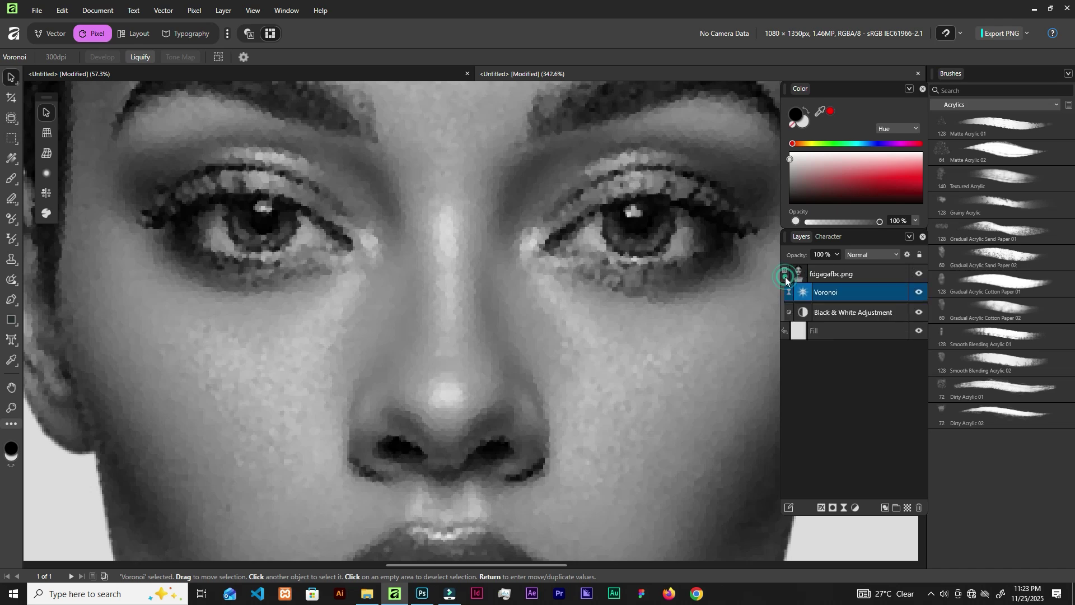
left_click(920, 293)
left_click(919, 293)
scroll(515, 207, "down", 5)
scroll(515, 206, "up", 2)
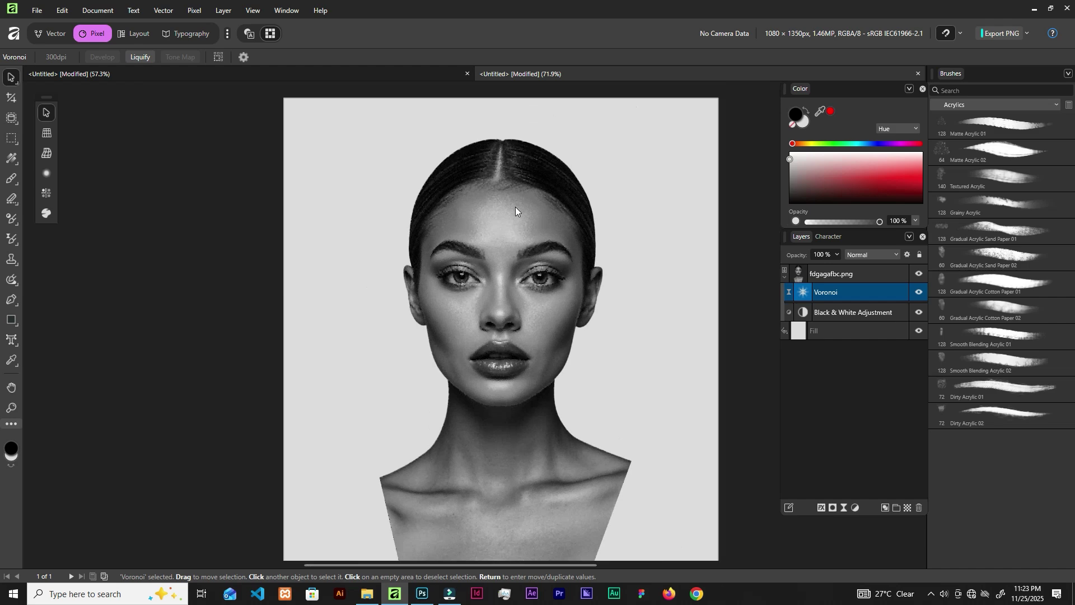
left_click(785, 277)
scroll(514, 247, "down", 1)
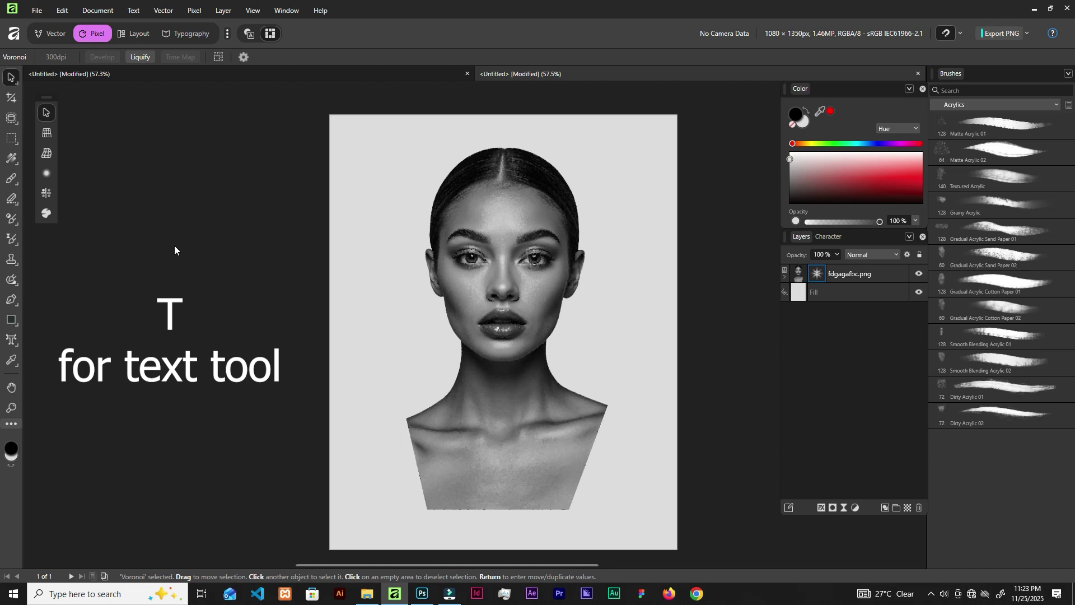
Type TOPMODEL as artistic text and move it up near the top of the head
key("t")
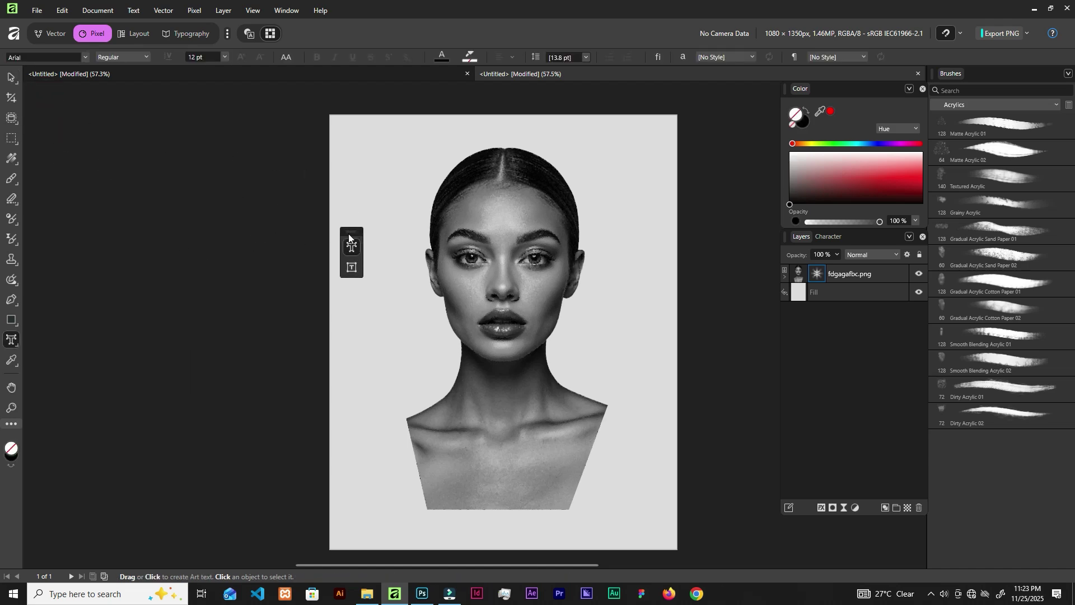
left_click_drag(349, 234, 319, 218)
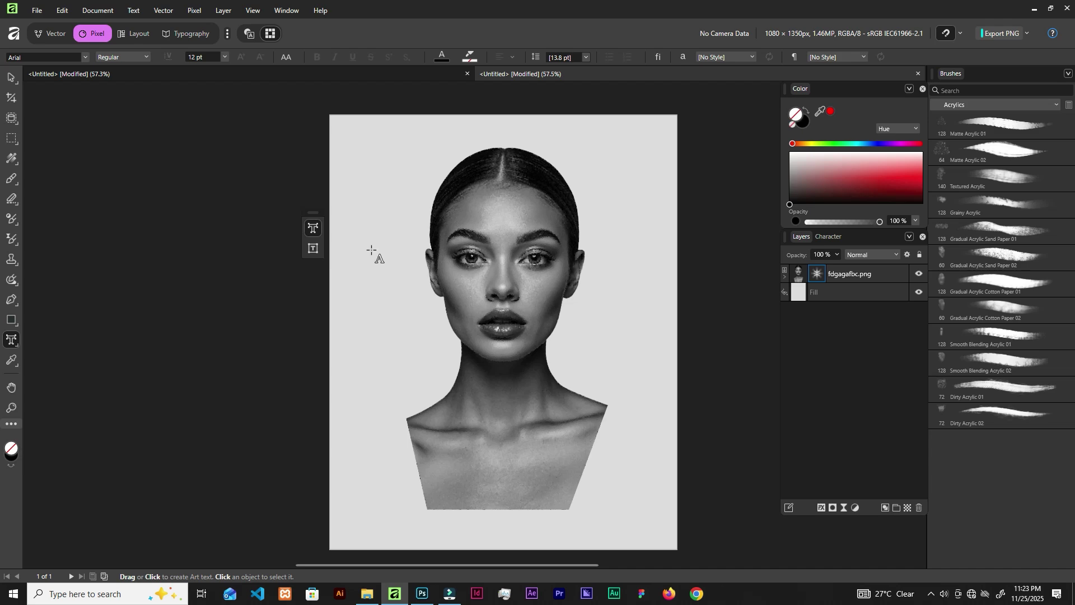
left_click_drag(373, 256, 417, 306)
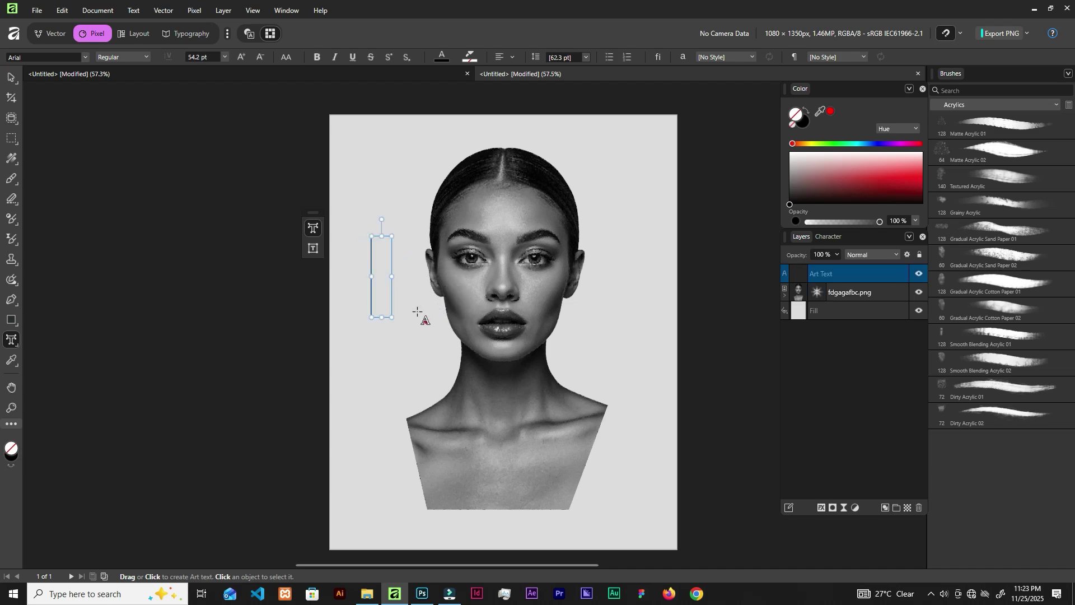
type("TOPM")
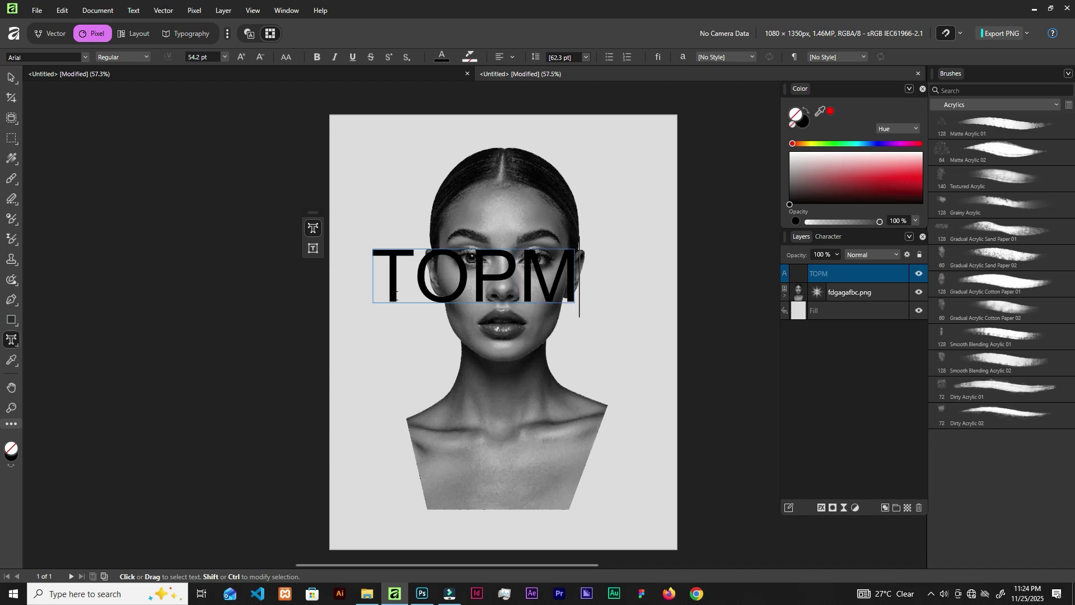
type("ODEL")
key("Escape")
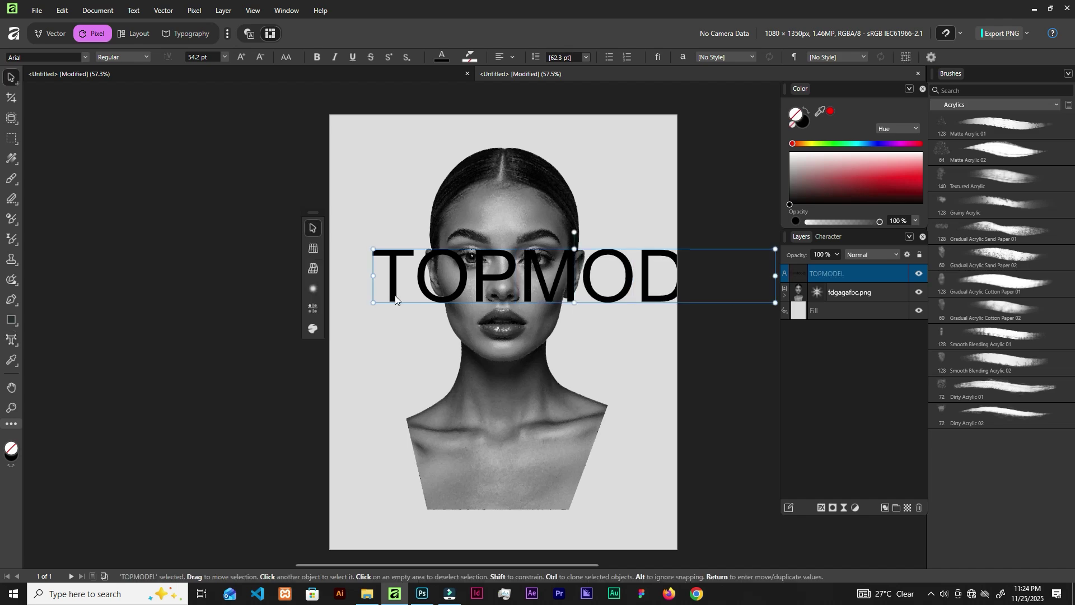
key("t")
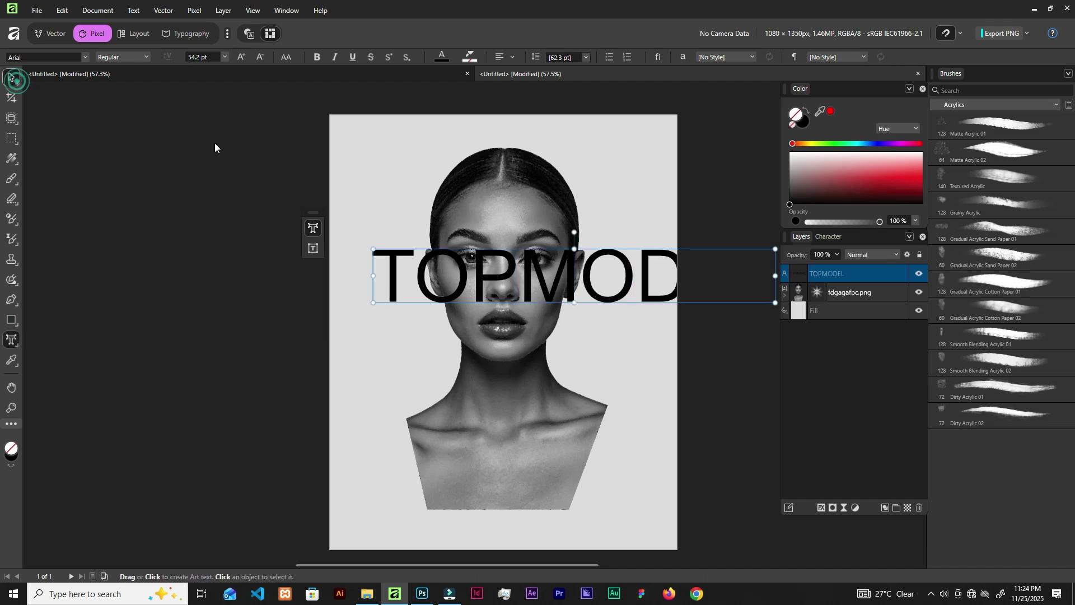
key("v")
left_click_drag(599, 279, 554, 226)
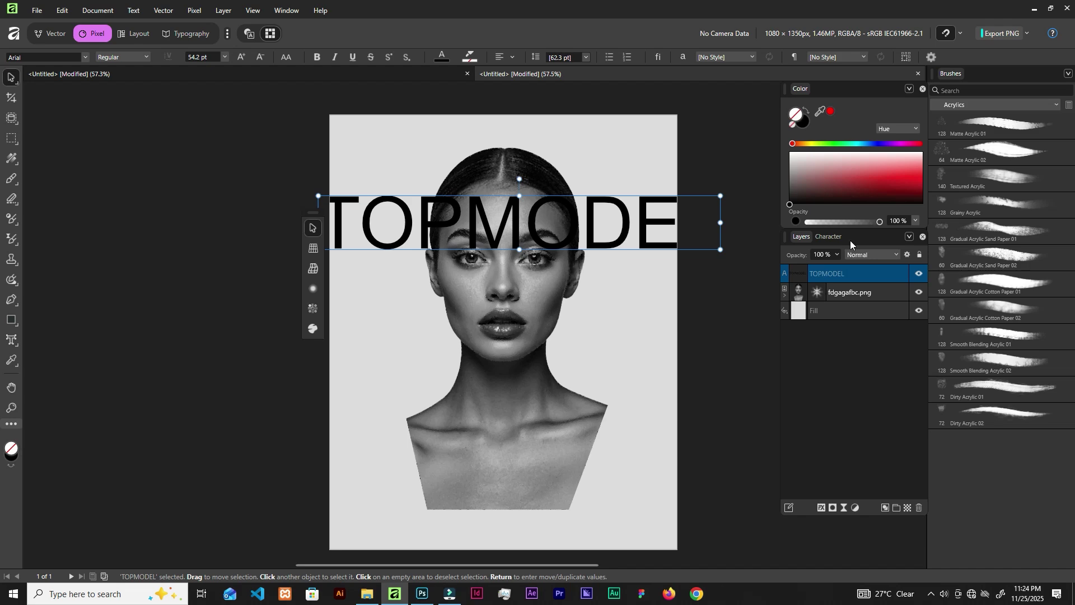
Set the TOPMODEL text to the Gilroy-Heavy font
left_click(828, 236)
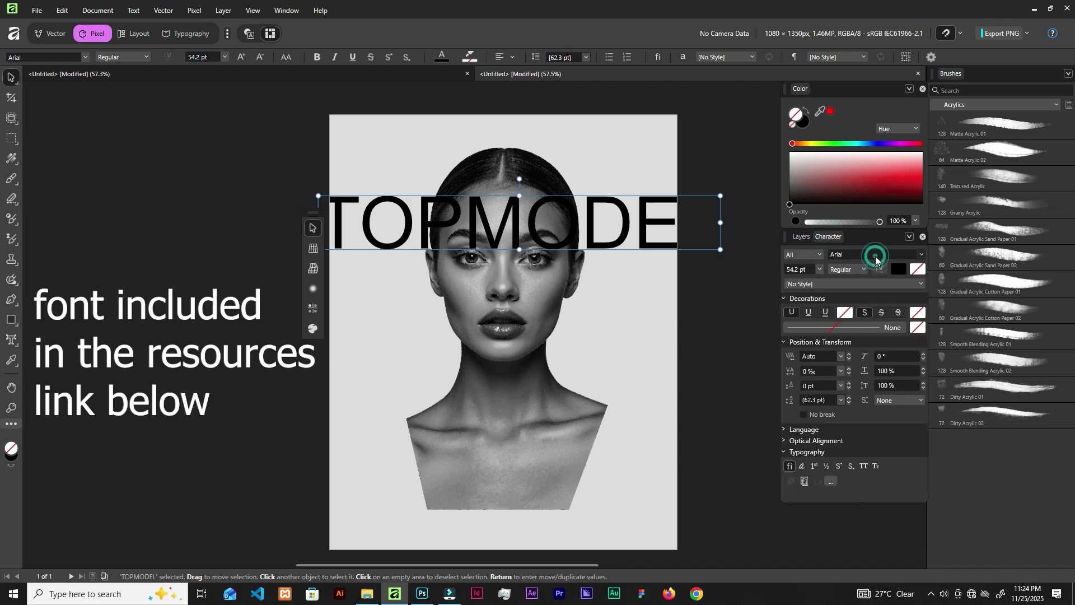
left_click(877, 257)
type("GIL")
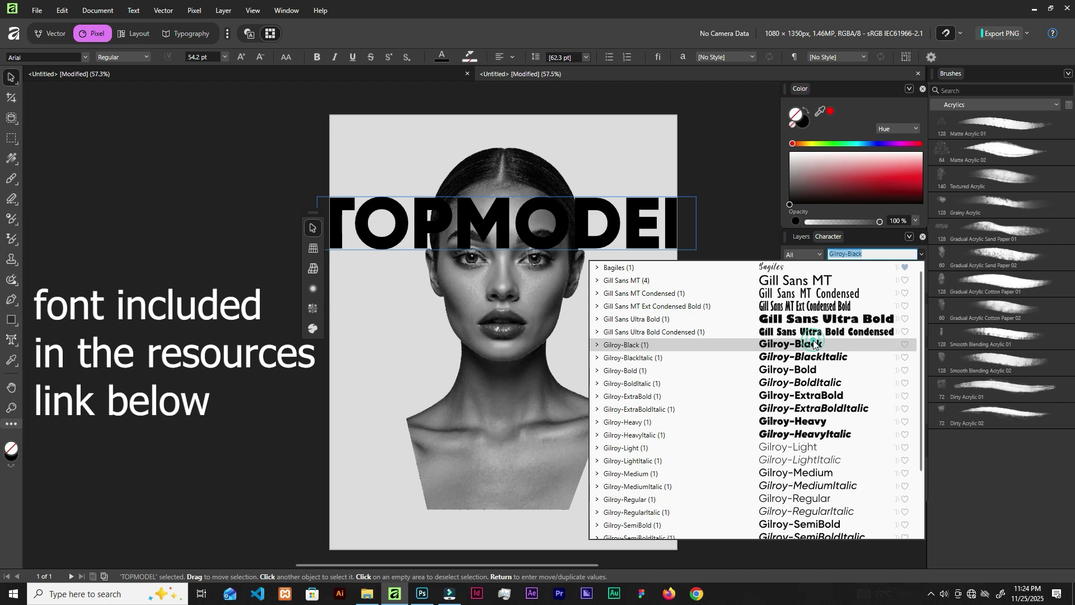
left_click(807, 424)
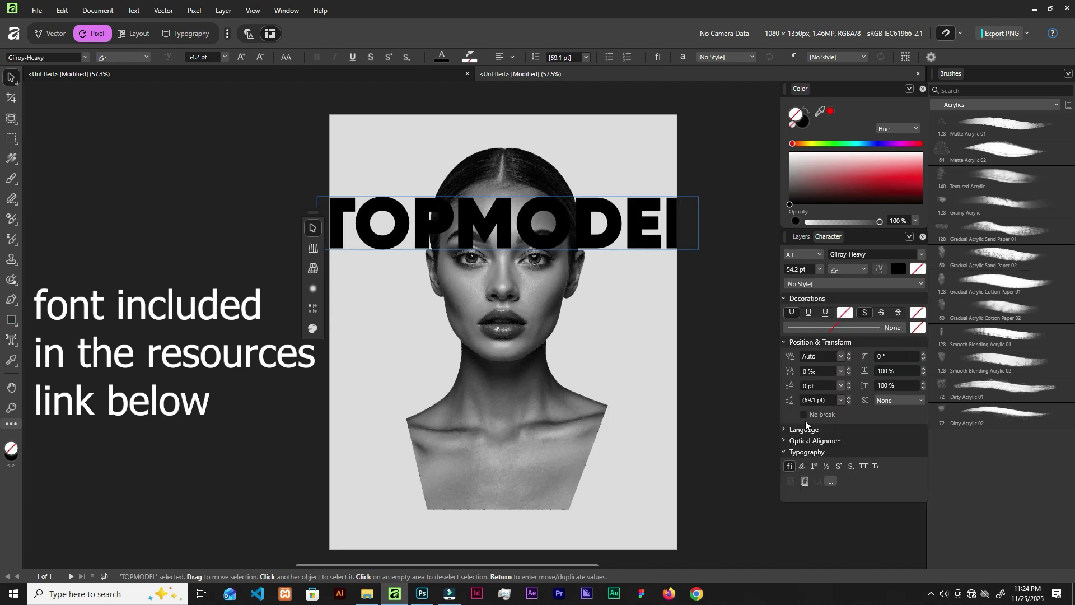
Rotate TOPMODEL 90° and size it vertically over the face's left half, head to bust
left_click_drag(705, 194, 511, 412)
left_click_drag(525, 173, 482, 304)
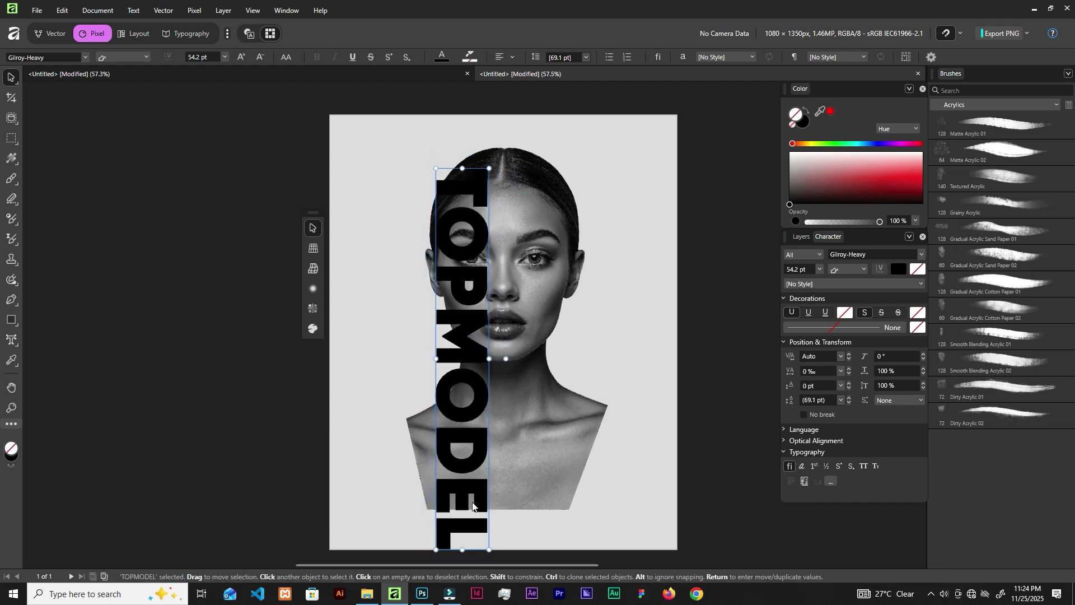
left_click_drag(462, 550, 458, 509)
left_click(464, 424)
left_click_drag(463, 424, 458, 425)
left_click_drag(432, 168, 431, 157)
left_click_drag(454, 193, 464, 190)
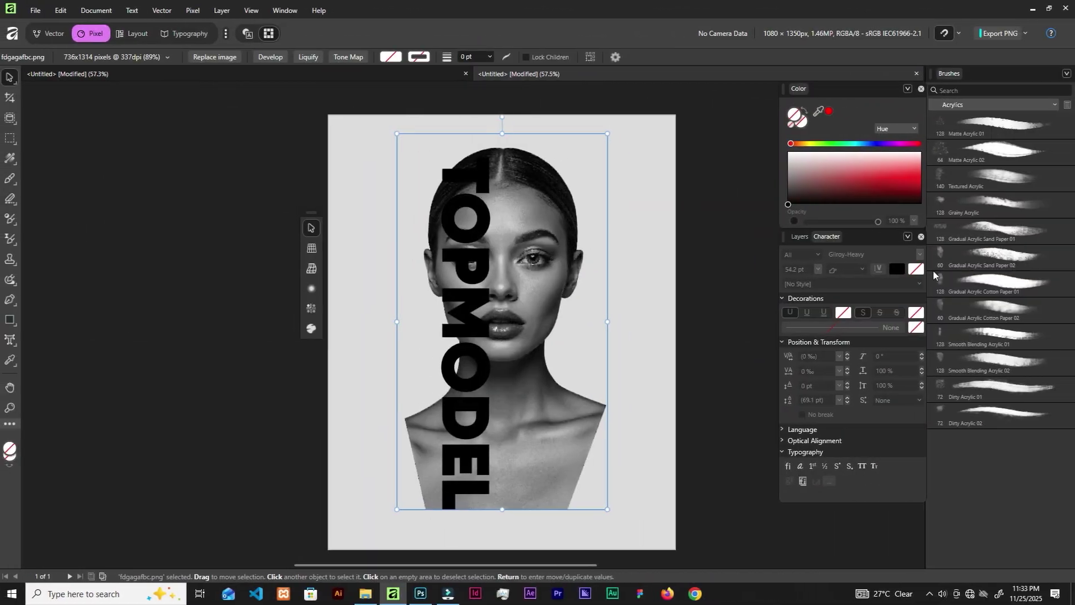
Duplicate the portrait above TOPMODEL, hide the copy, and add a mask to the original
left_click(799, 236)
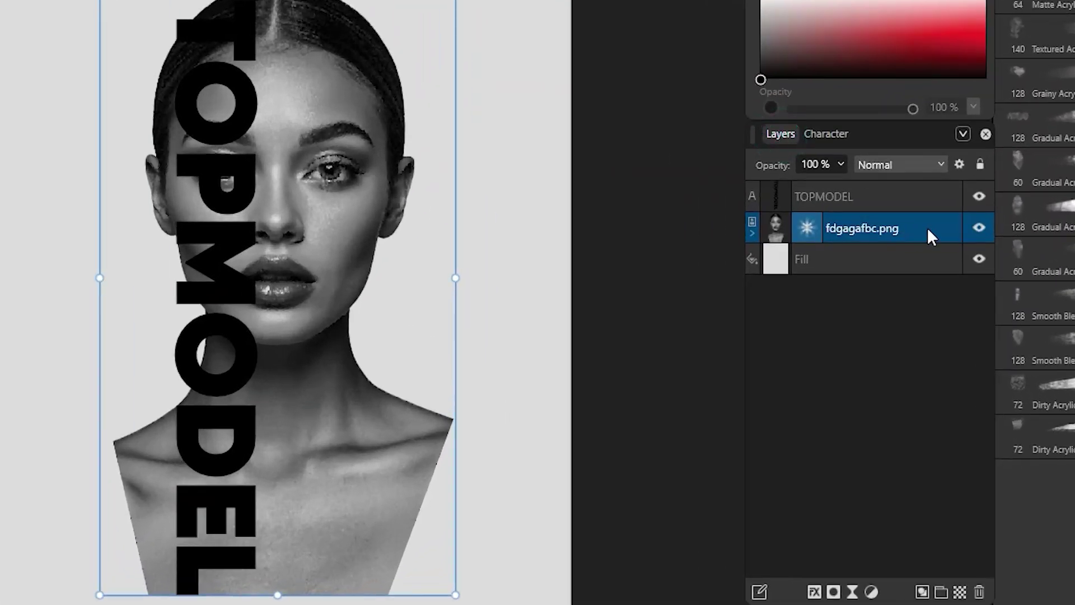
key("ctrl+j")
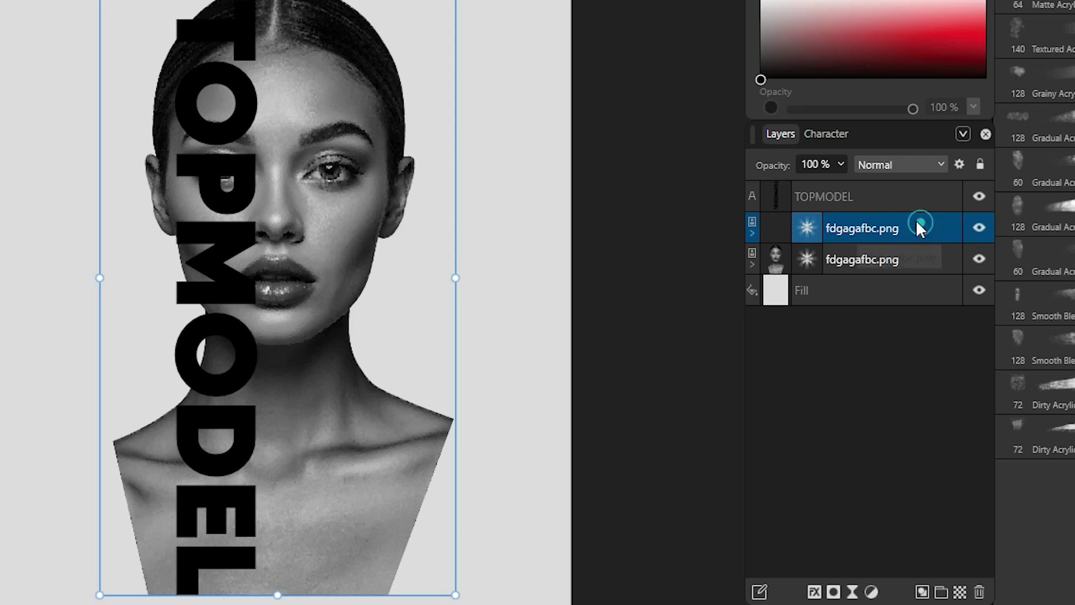
left_click_drag(915, 219, 914, 188)
left_click(980, 197)
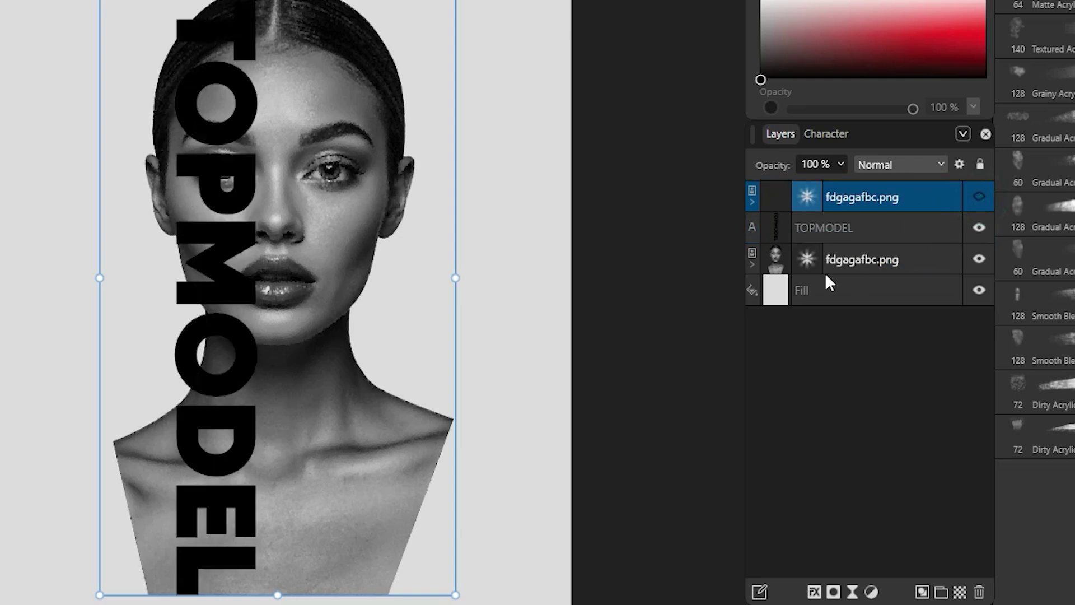
left_click(916, 257)
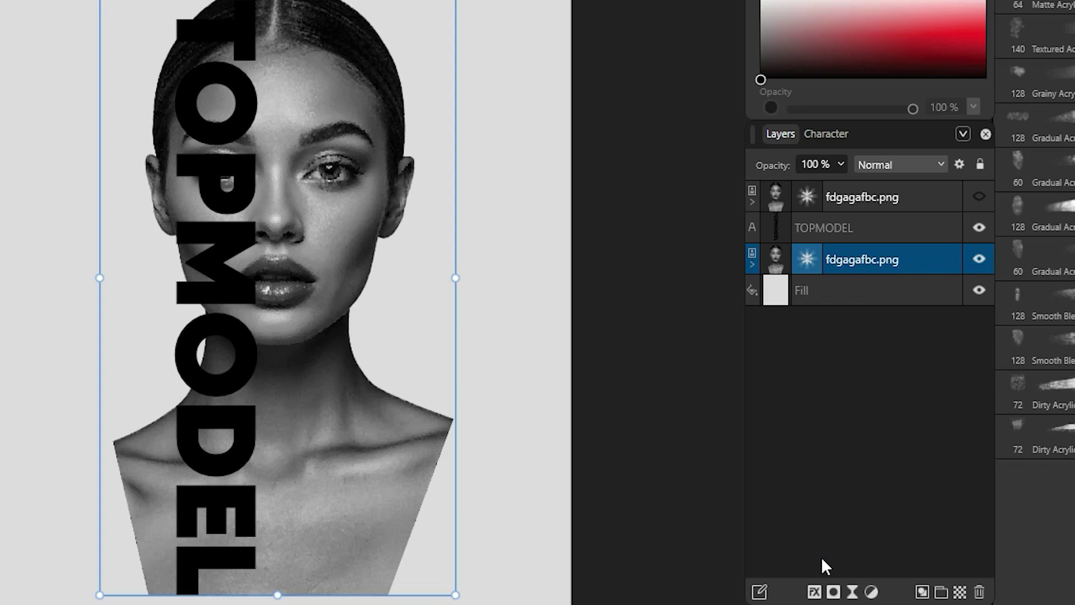
left_click(833, 592)
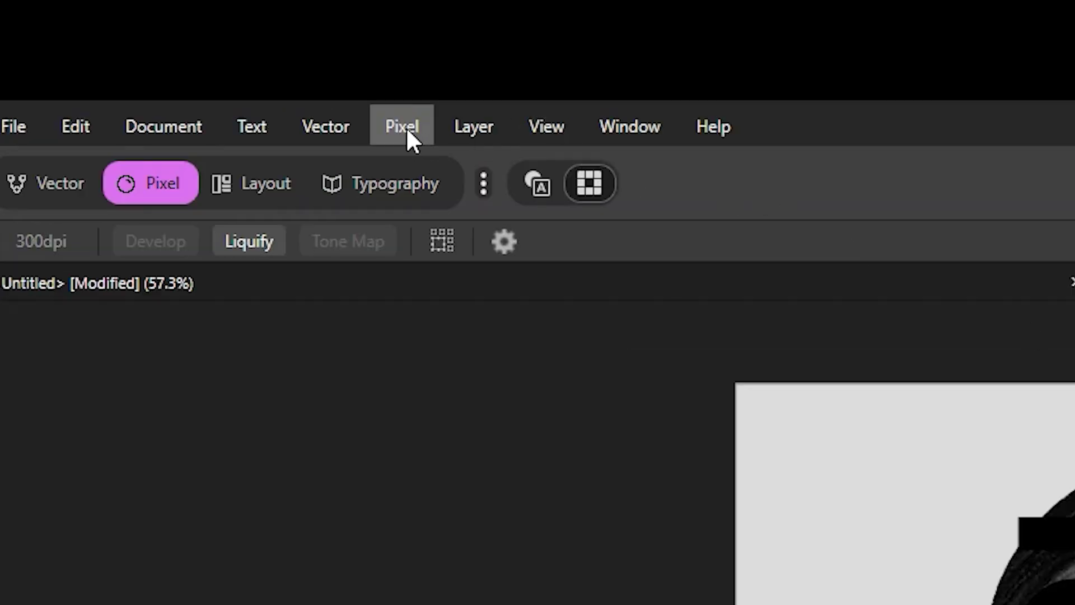
Confirm the Brushes panel is enabled via Customize Toolbar's Panels list
left_click(546, 130)
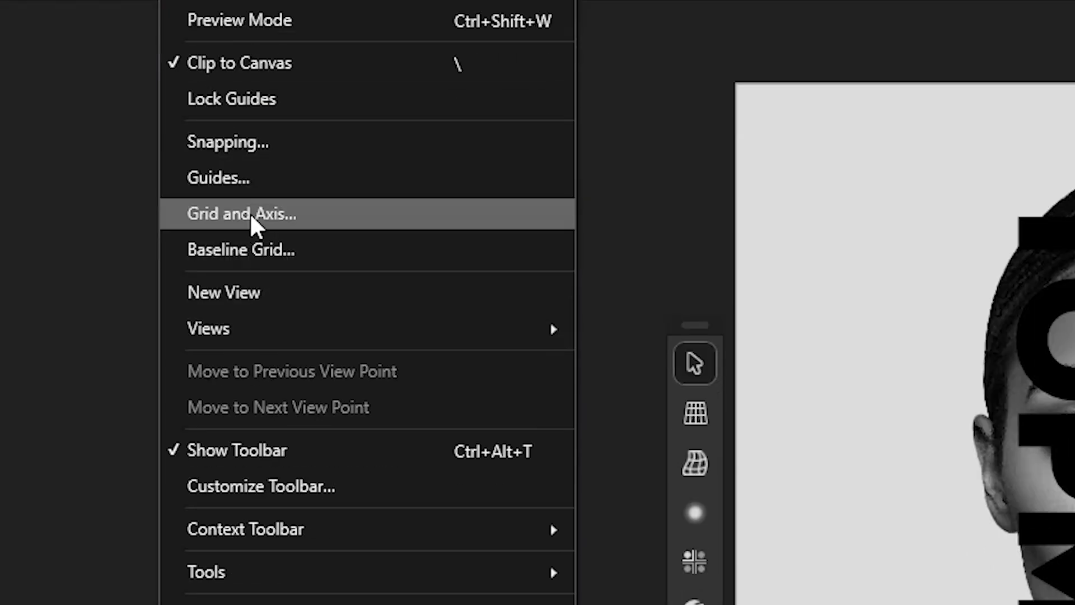
left_click(268, 489)
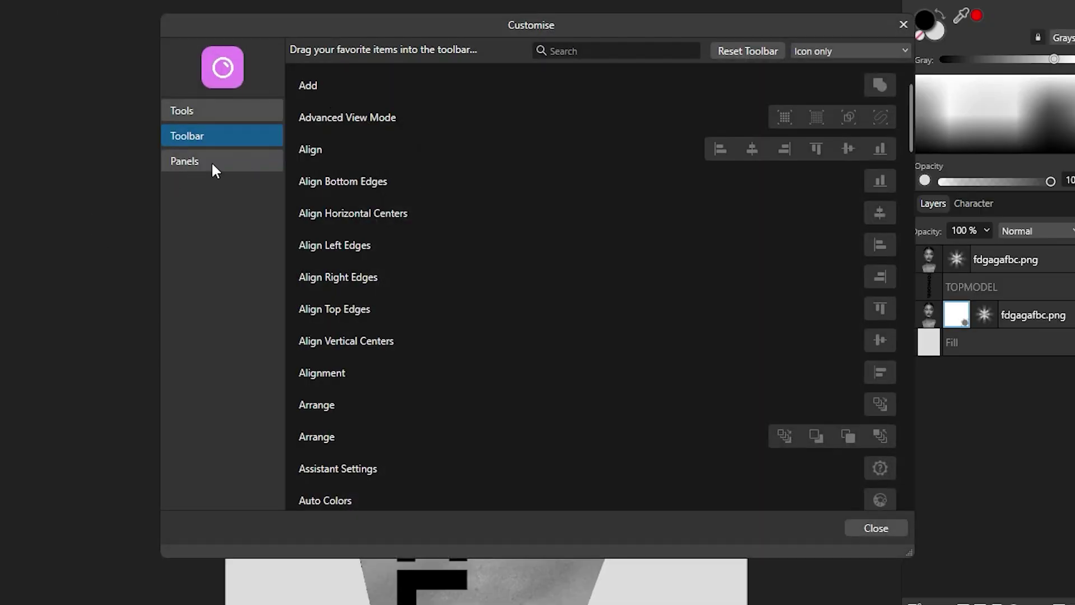
left_click(214, 167)
left_click(376, 50)
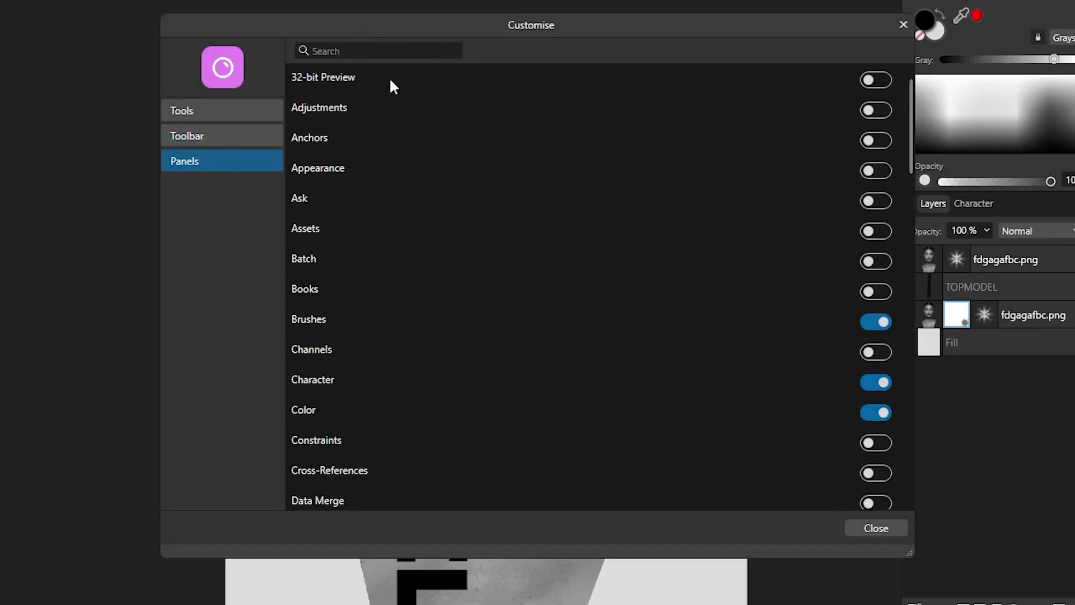
type("BRUS")
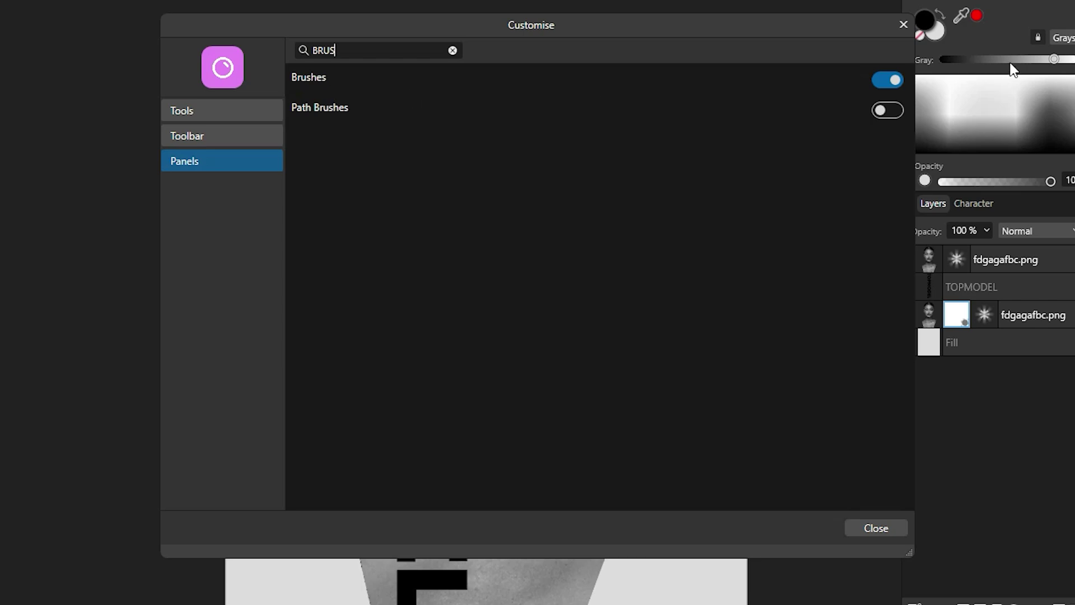
left_click(899, 26)
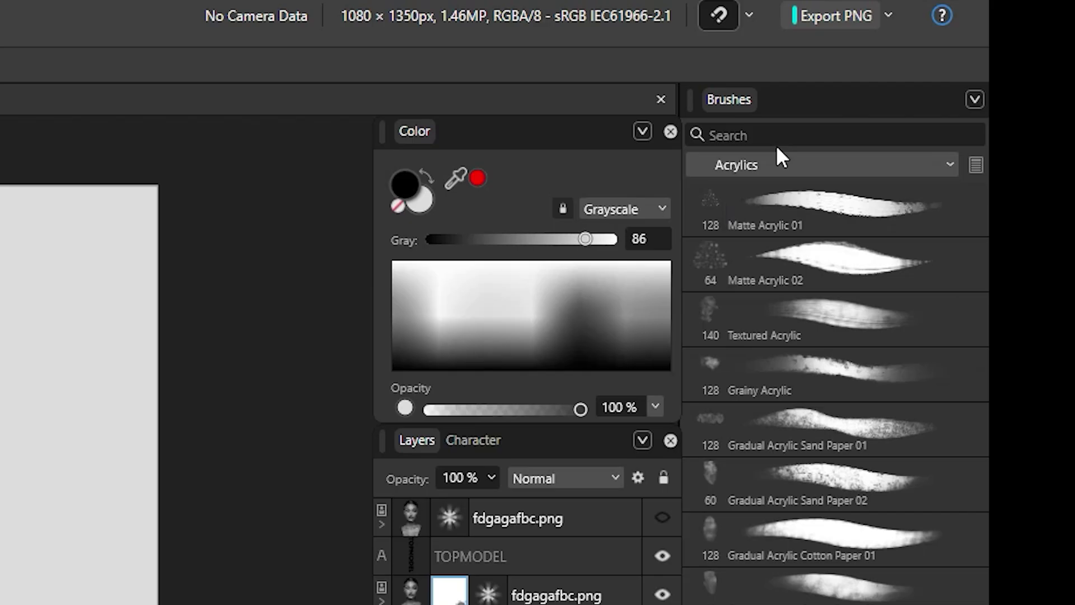
Switch the Brushes panel to the Basic category and choose the 128 px Round Brush
left_click(795, 159)
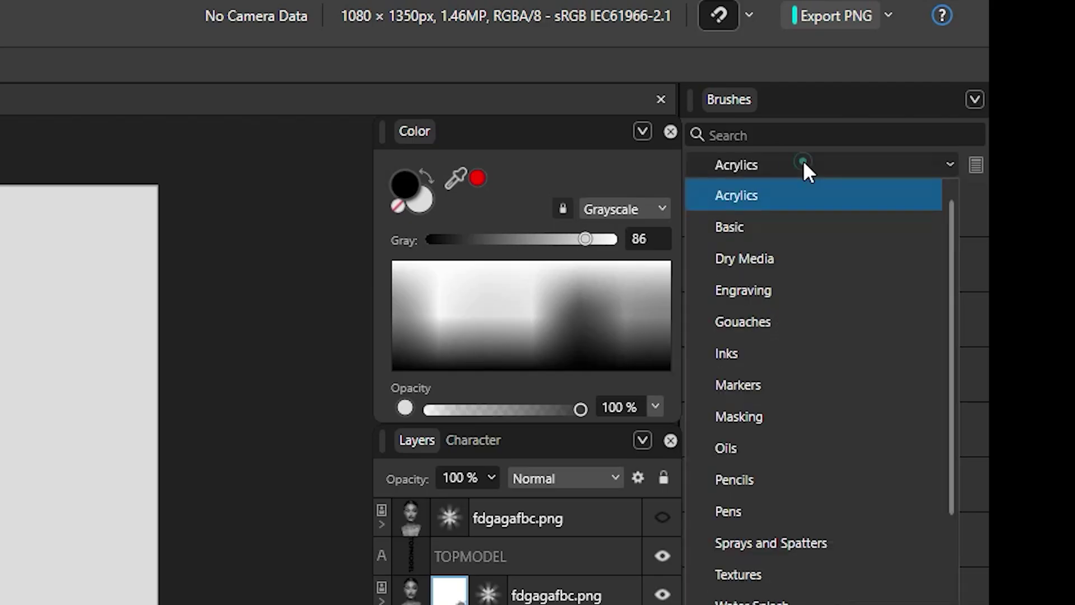
left_click(750, 228)
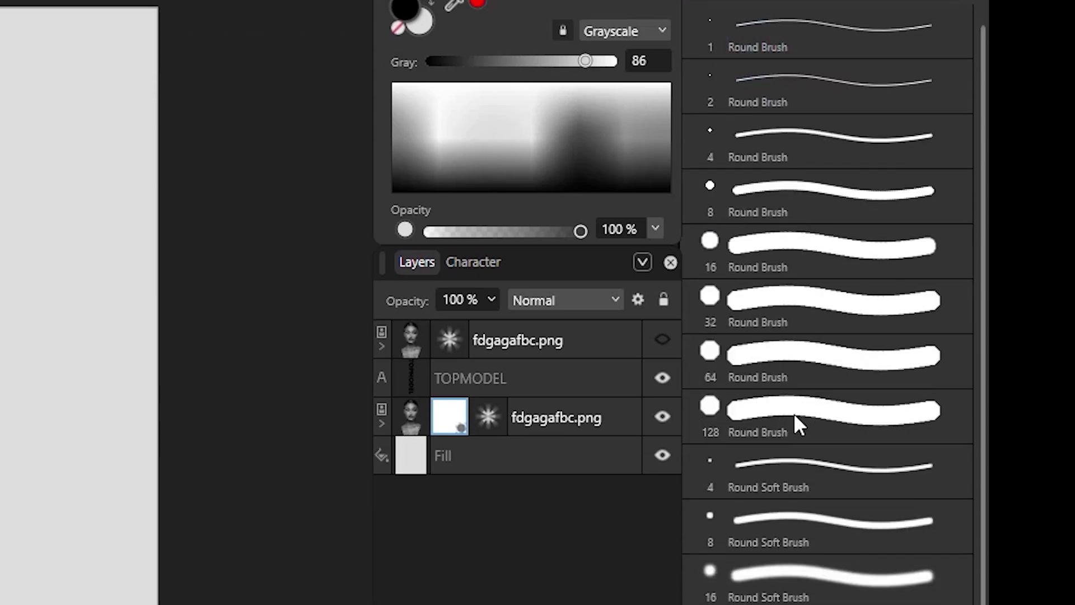
left_click(795, 417)
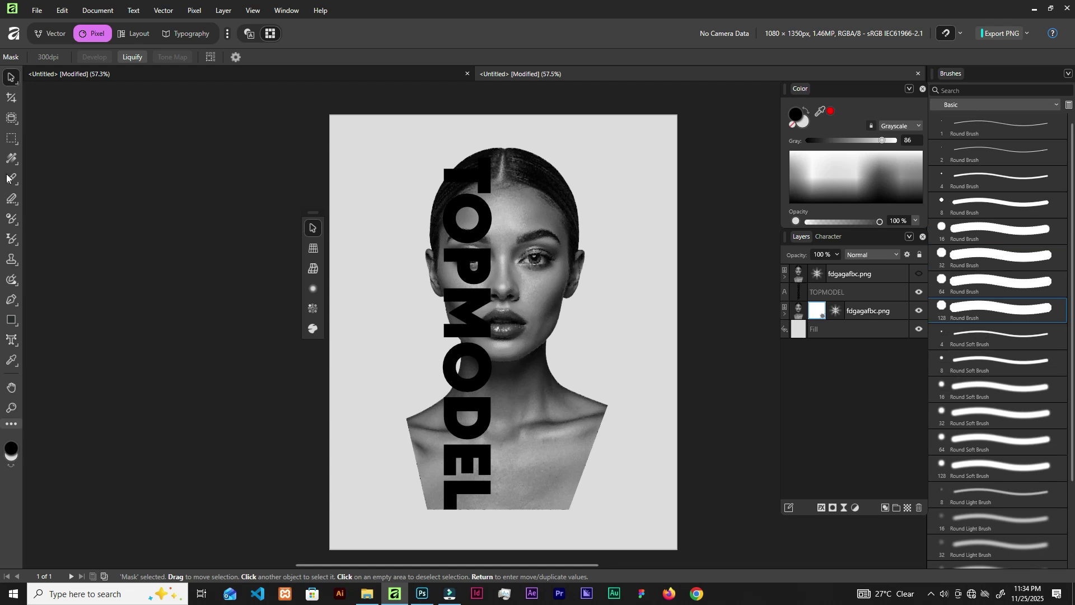
Paint black on the portrait mask left of TOPMODEL, shrinking the brush beside the T and O
left_click(13, 180)
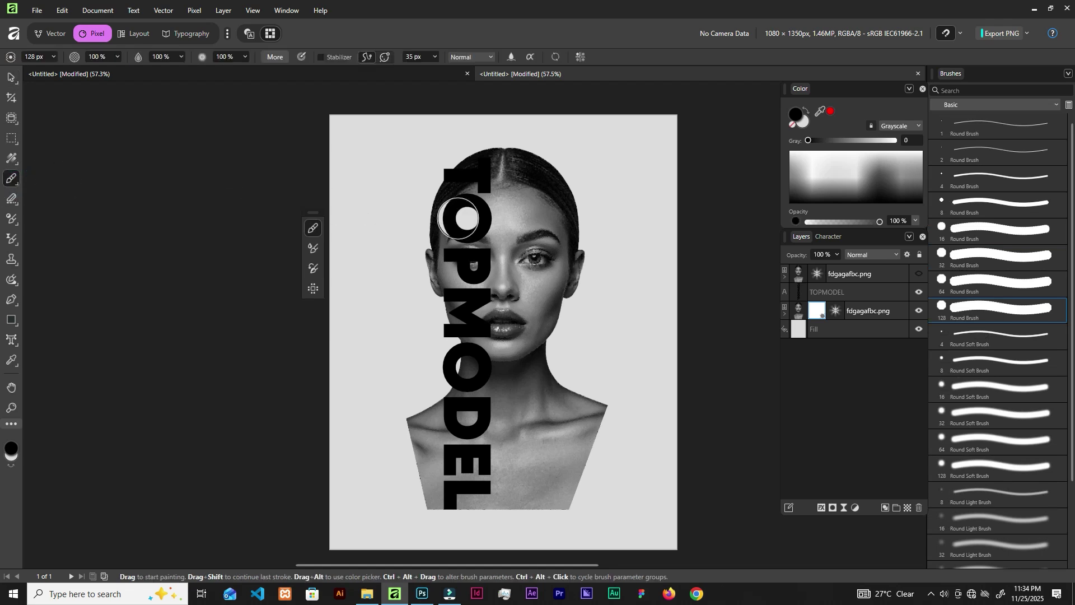
scroll(435, 199, "up", 3)
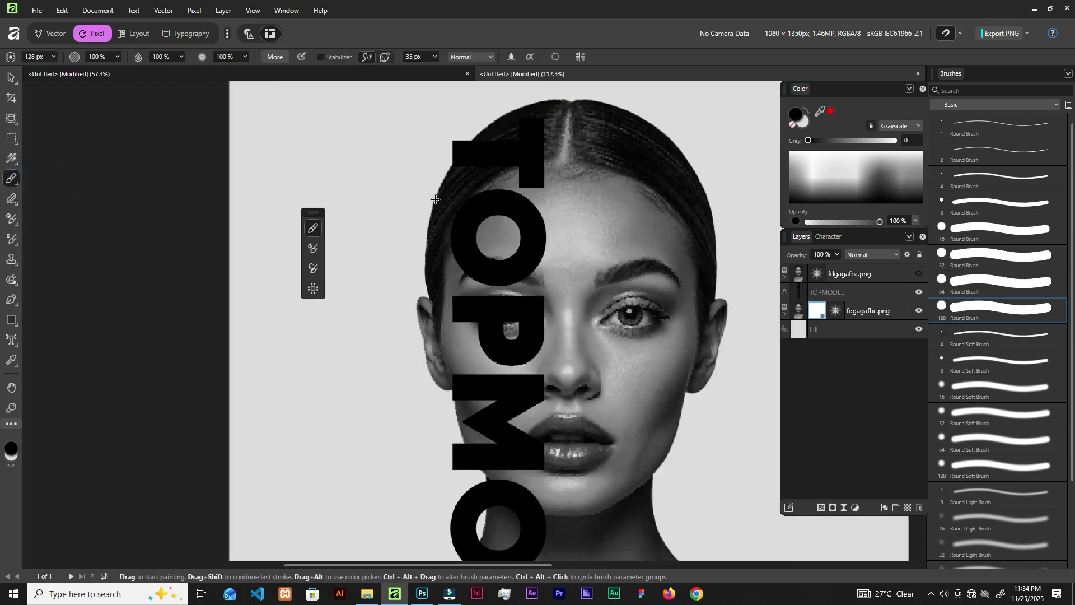
mouse_move(465, 181)
left_mouse_down()
mouse_move(460, 244)
mouse_move(439, 167)
mouse_move(462, 366)
mouse_move(488, 222)
left_mouse_up()
key("bracketleft")
key("bracketleft")
key("bracketleft")
key("bracketleft")
key("bracketleft")
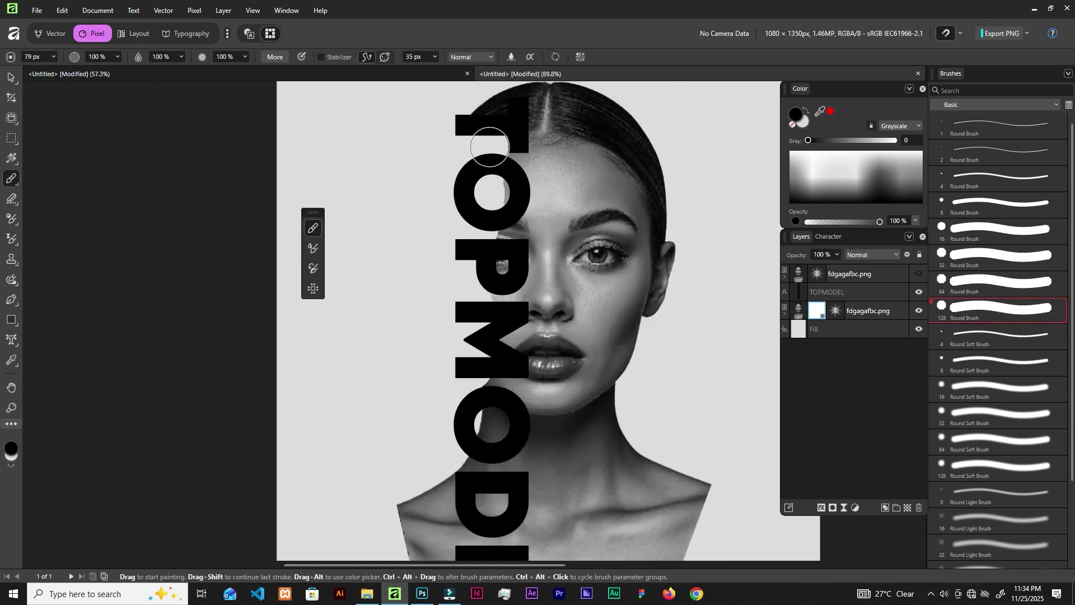
mouse_move(492, 139)
left_mouse_down()
mouse_move(493, 271)
mouse_move(463, 324)
mouse_move(488, 429)
left_mouse_up()
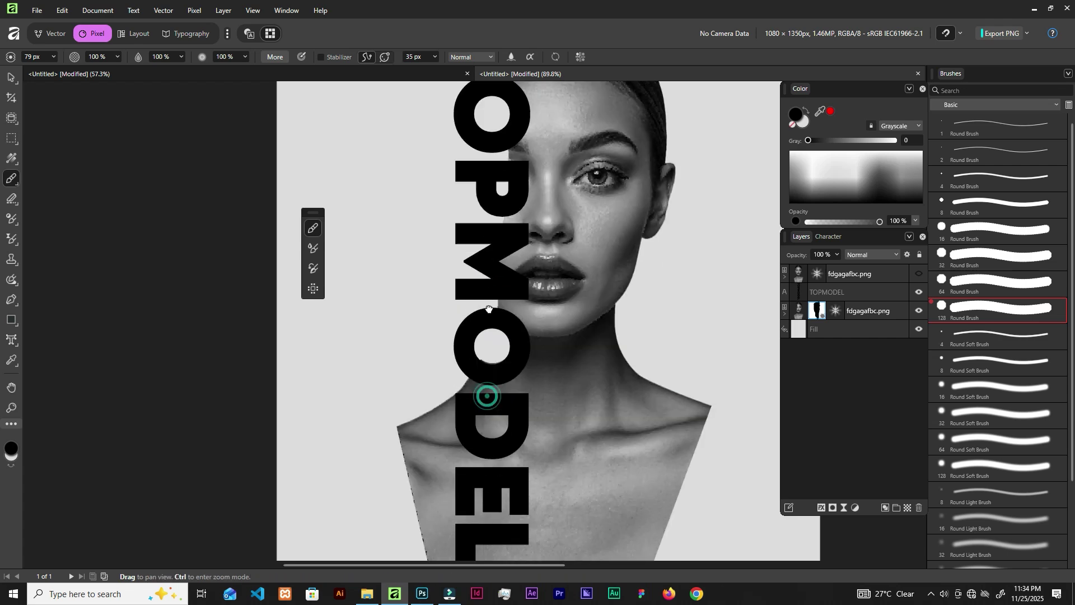
left_click_drag(489, 309, 491, 301)
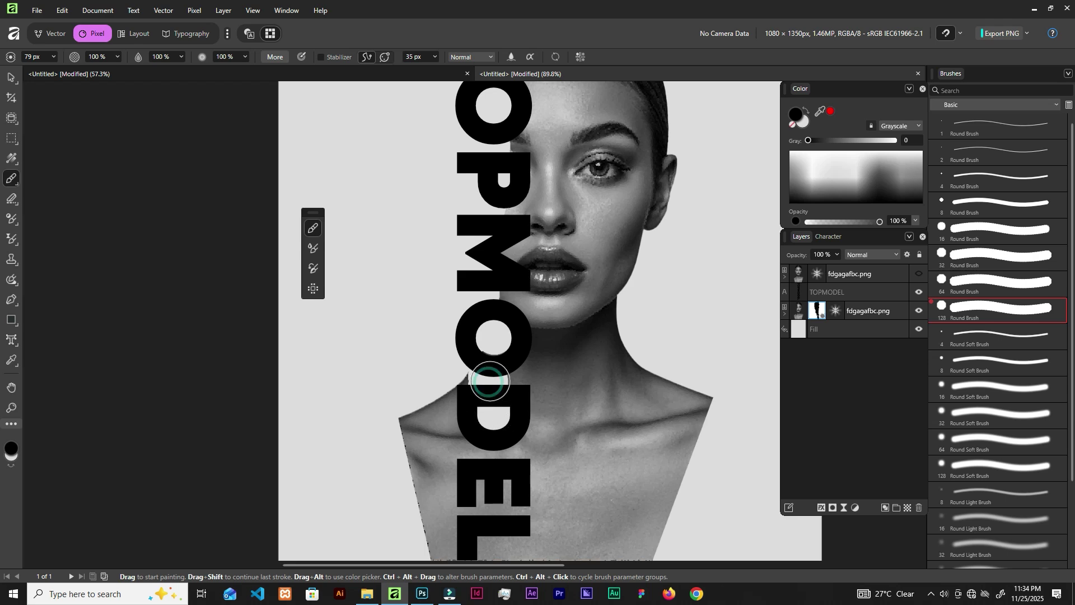
scroll(487, 327, "down", 4)
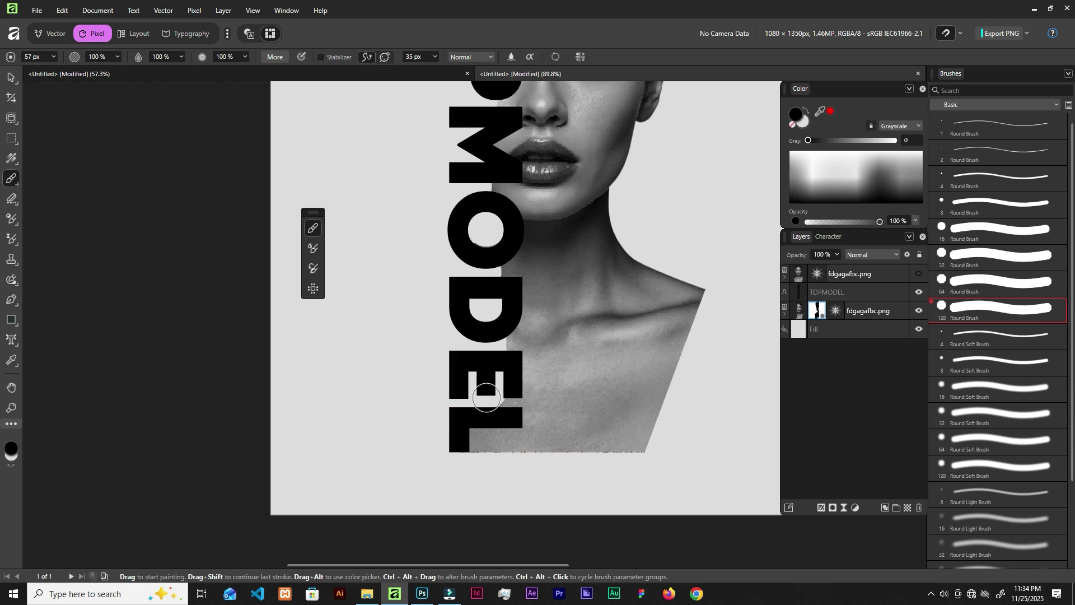
scroll(476, 297, "up", 2)
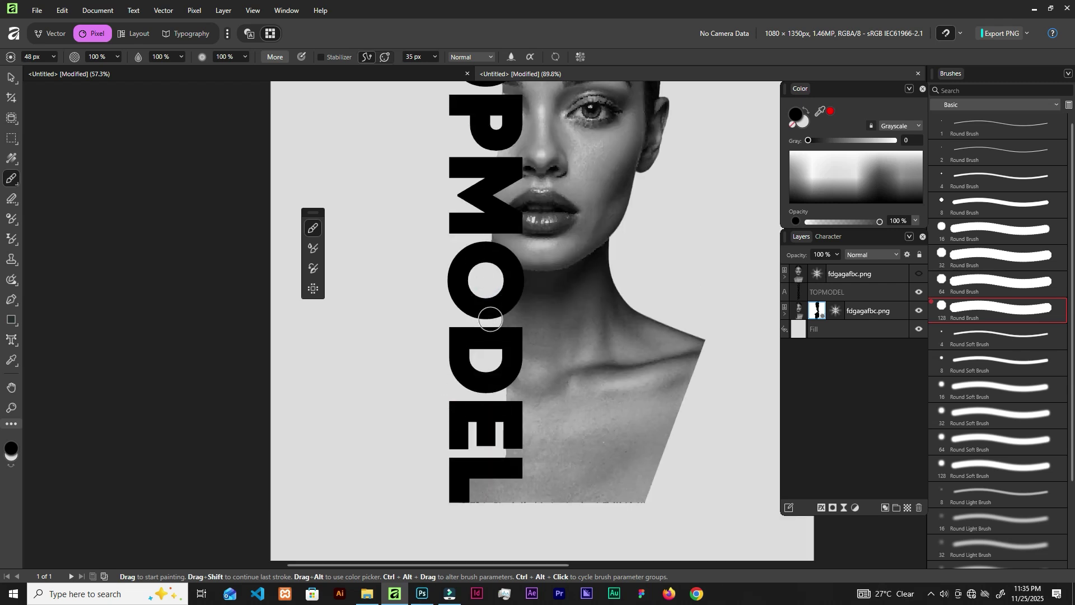
scroll(497, 202, "up", 2)
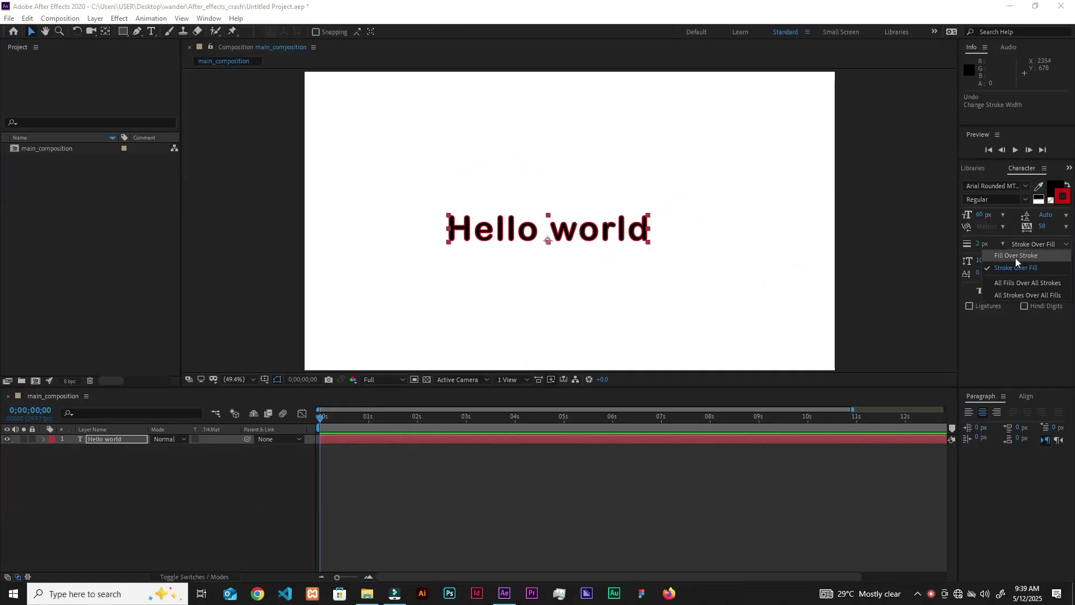
Thicken the stroke width to 19
left_click_drag(979, 244, 990, 244)
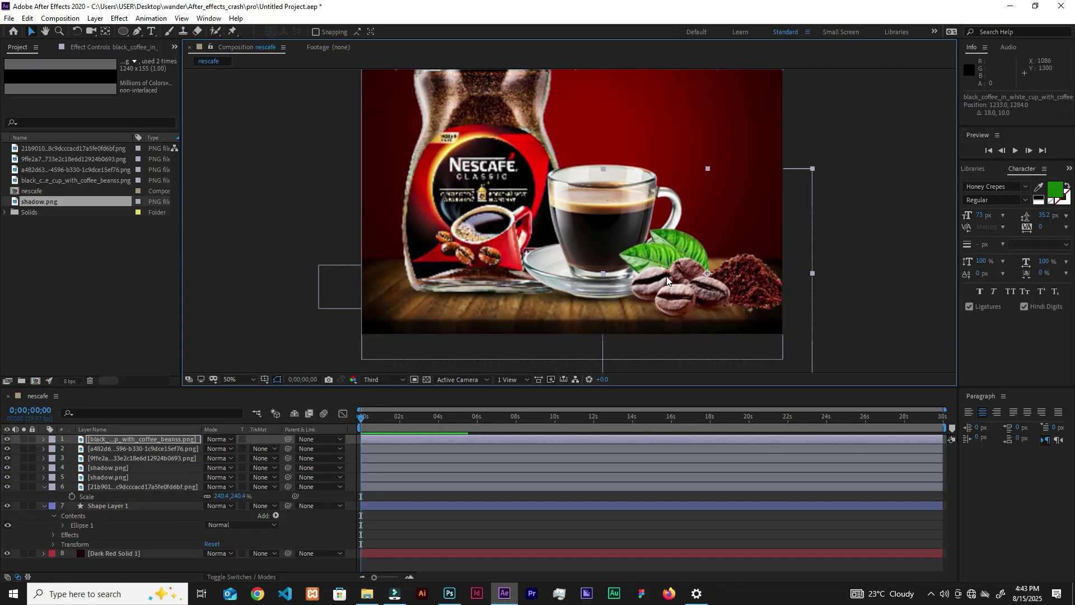
Draw a paragraph text box and drag Camera 1's position closer to the scene
left_click_drag(587, 161, 692, 245)
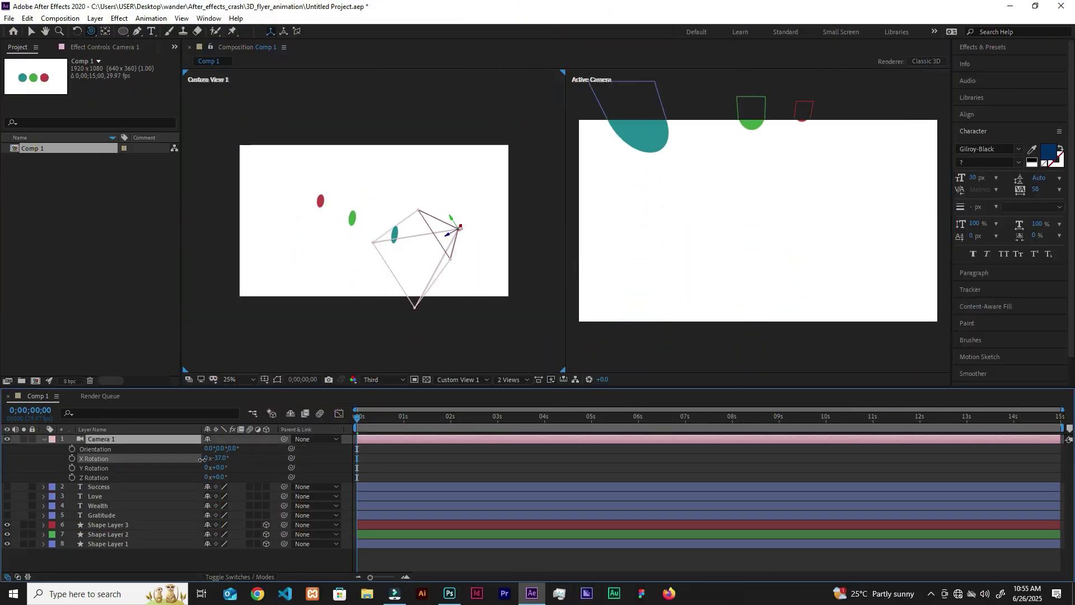
left_click_drag(252, 448, 405, 426)
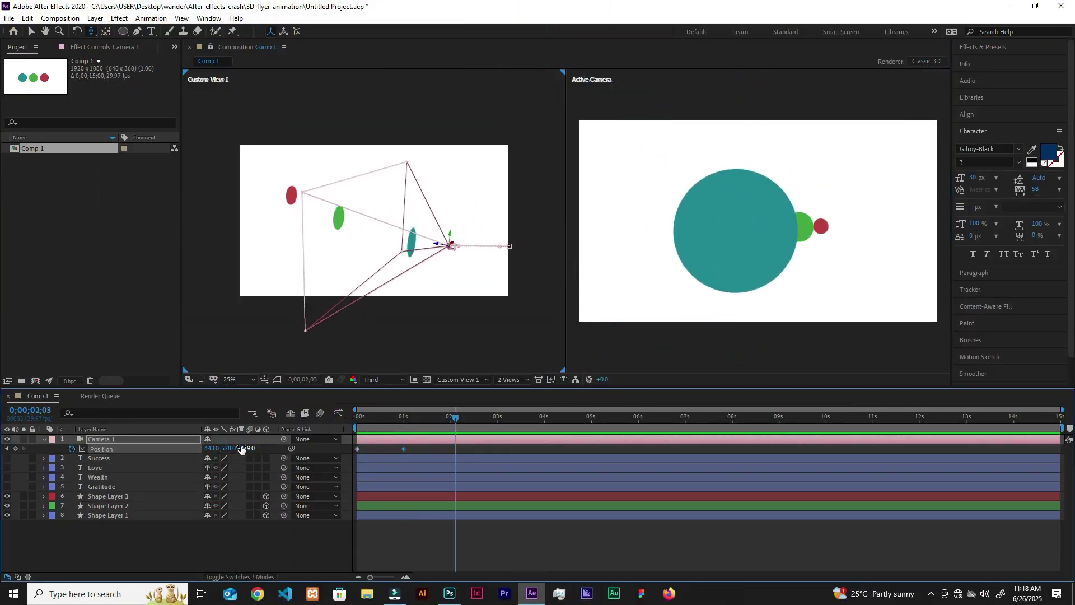
mouse_move(241, 448)
left_mouse_down()
mouse_move(422, 434)
mouse_move(223, 444)
left_mouse_up()
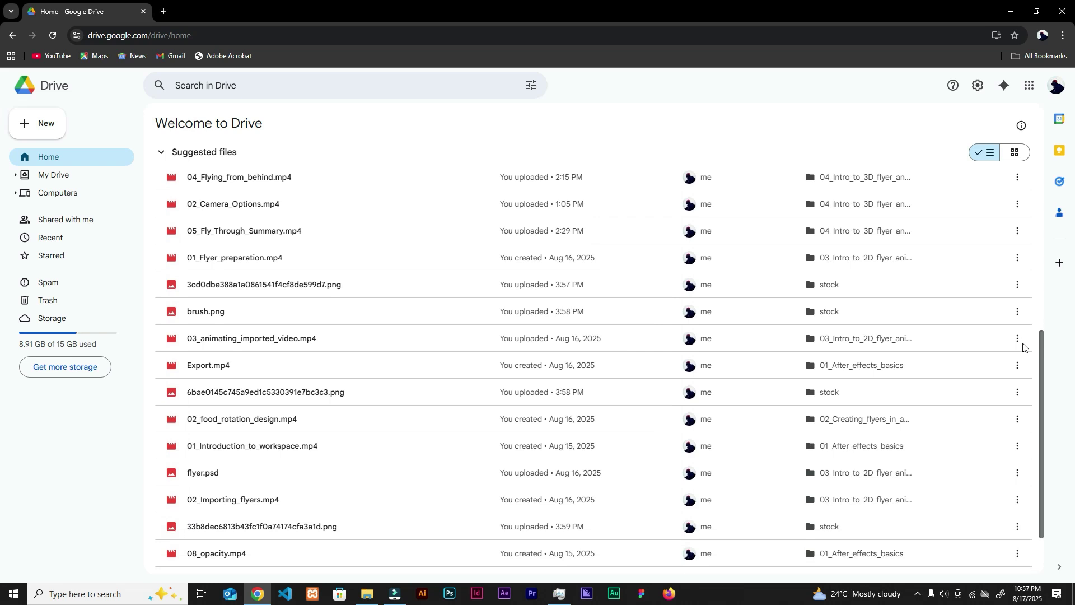
scroll(1024, 347, "down", 3)
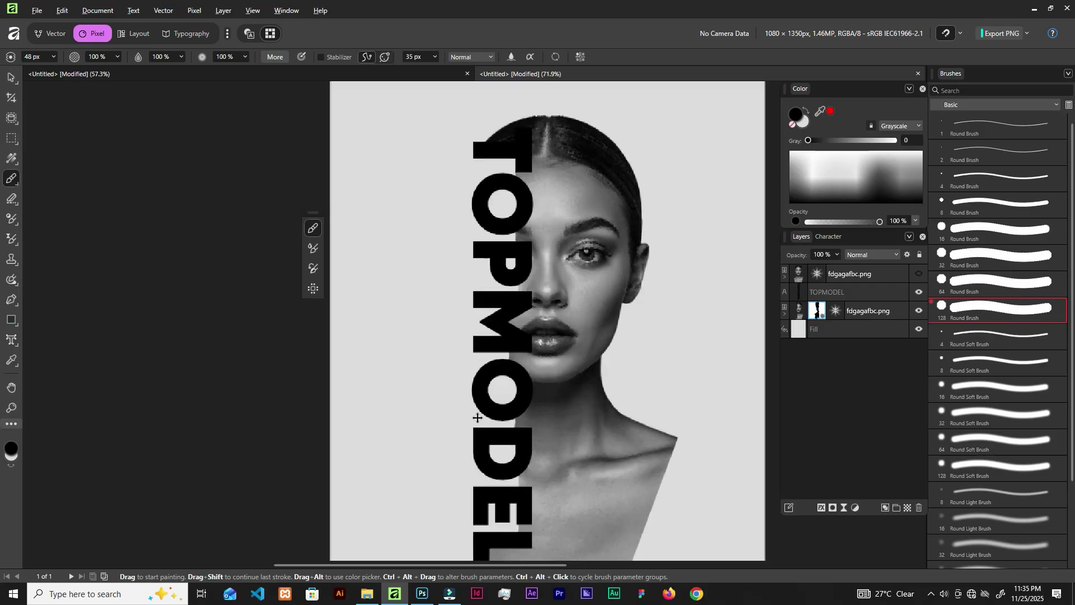
Unhide the top fdgagafbc.png portrait copy and clip it inside the TOPMODEL text layer
key("v")
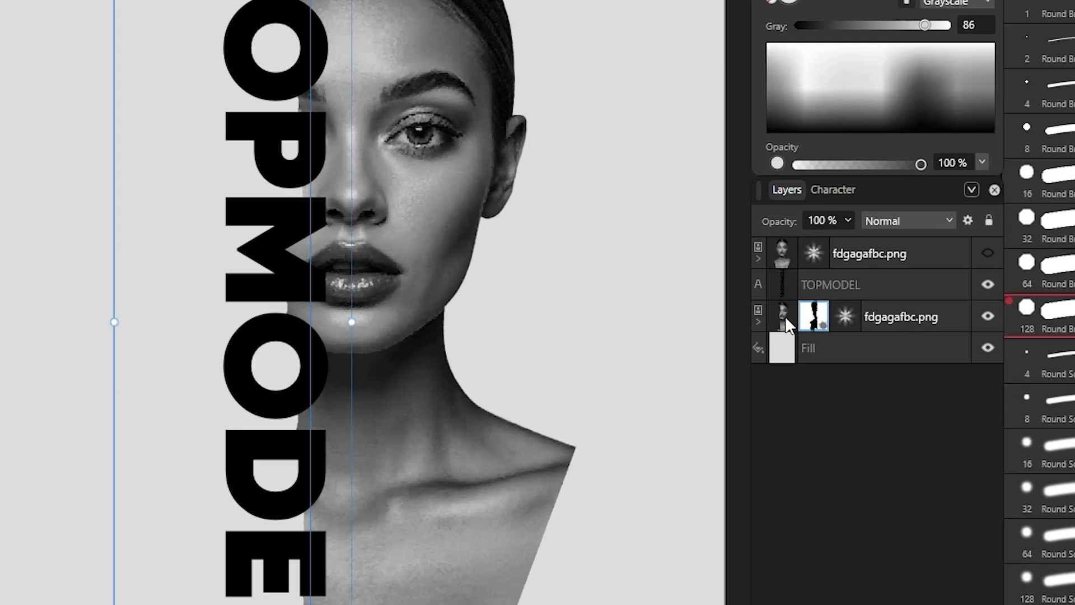
left_click(915, 250)
left_click(985, 254)
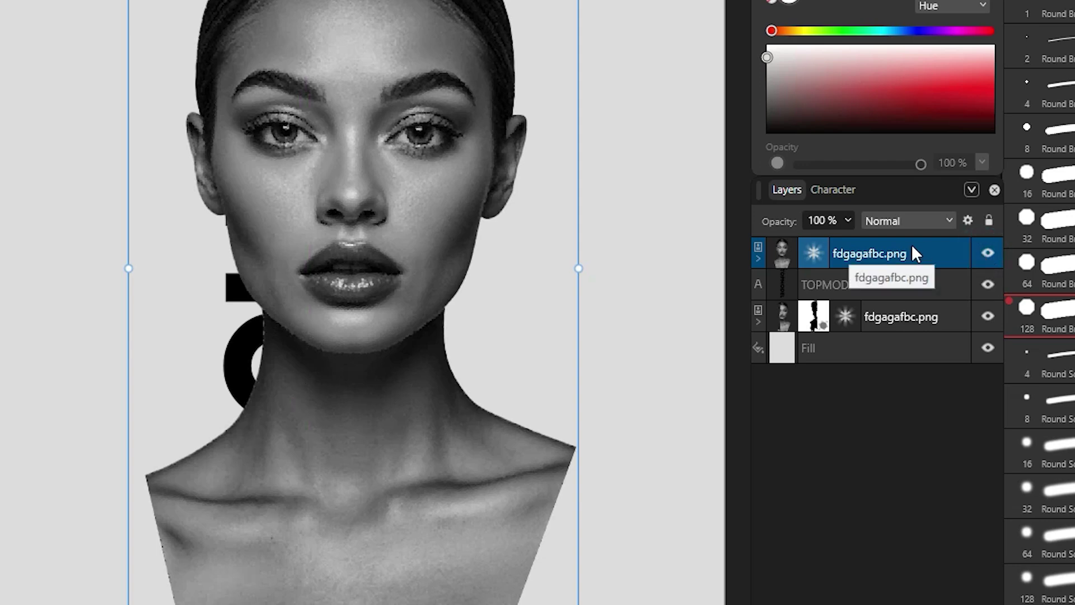
left_click_drag(909, 242, 910, 281)
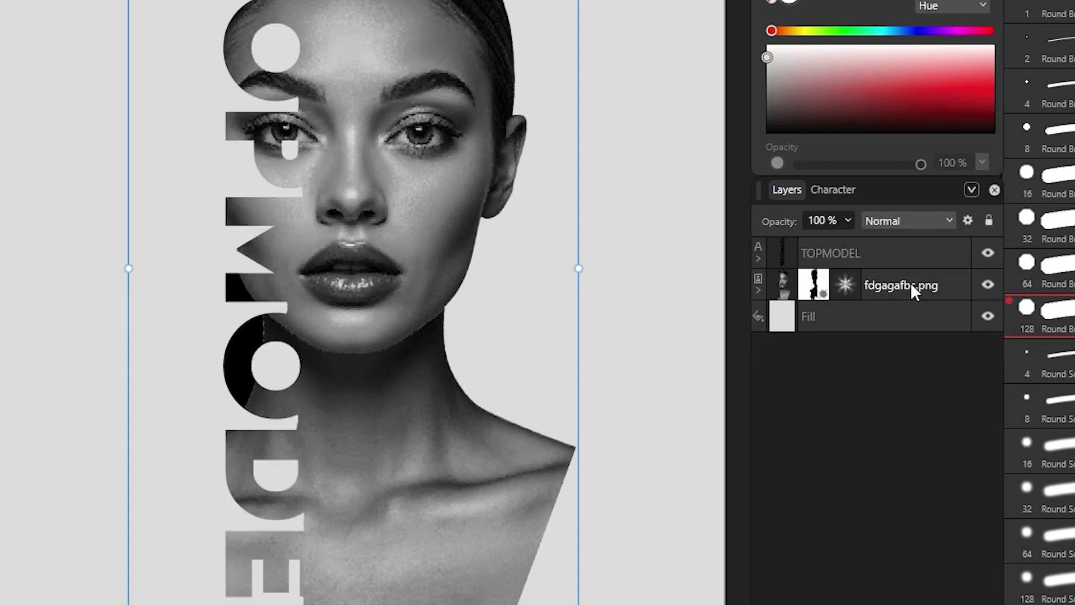
scroll(300, 227, "up", 3)
scroll(301, 226, "down", 2)
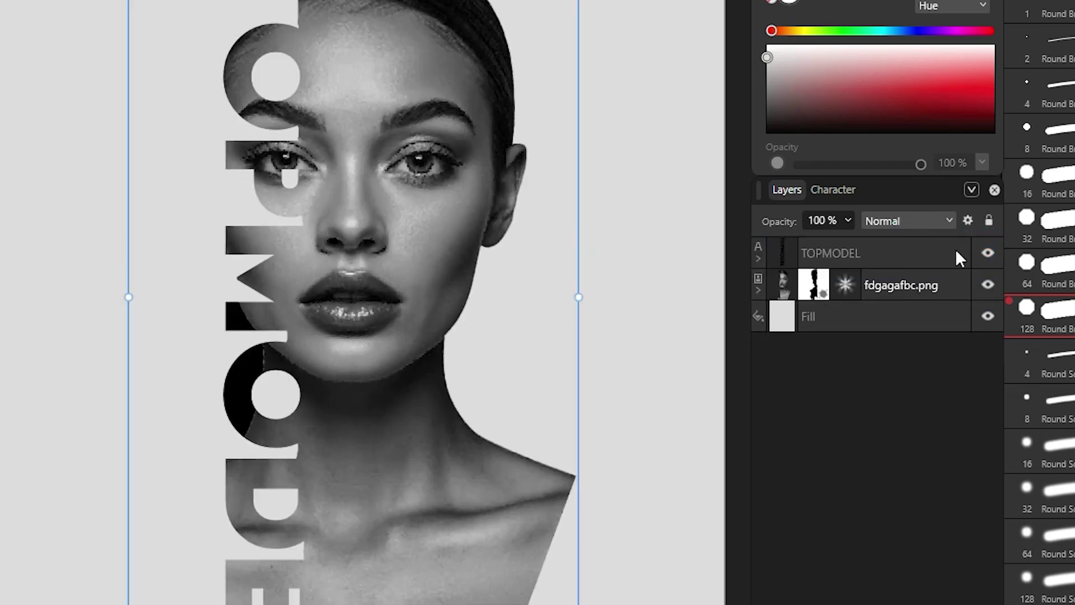
left_click(880, 268)
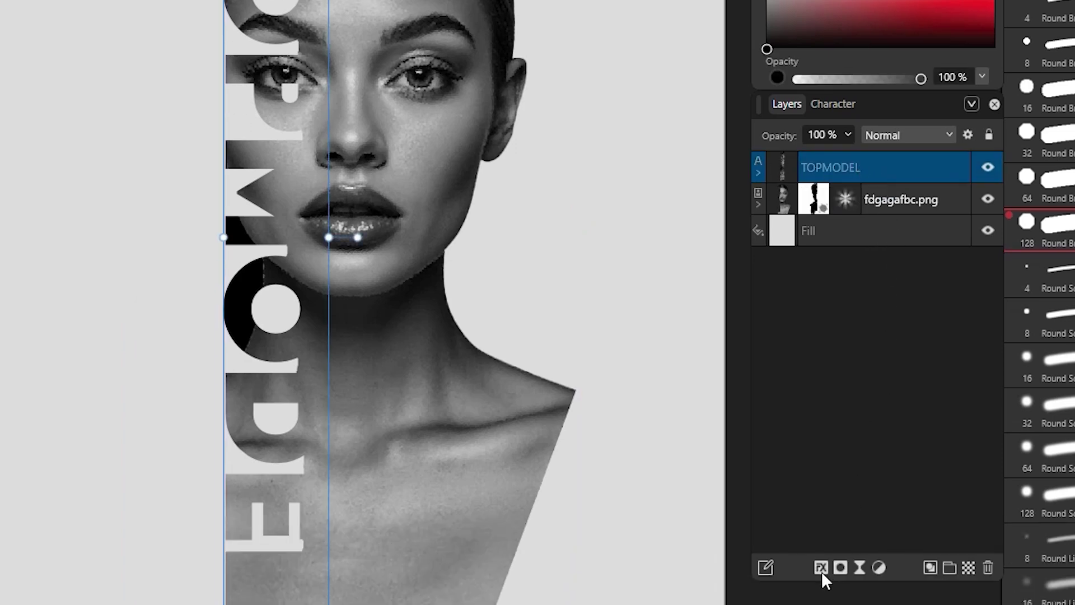
Give the TOPMODEL text a white 1 px outline effect
left_click(822, 567)
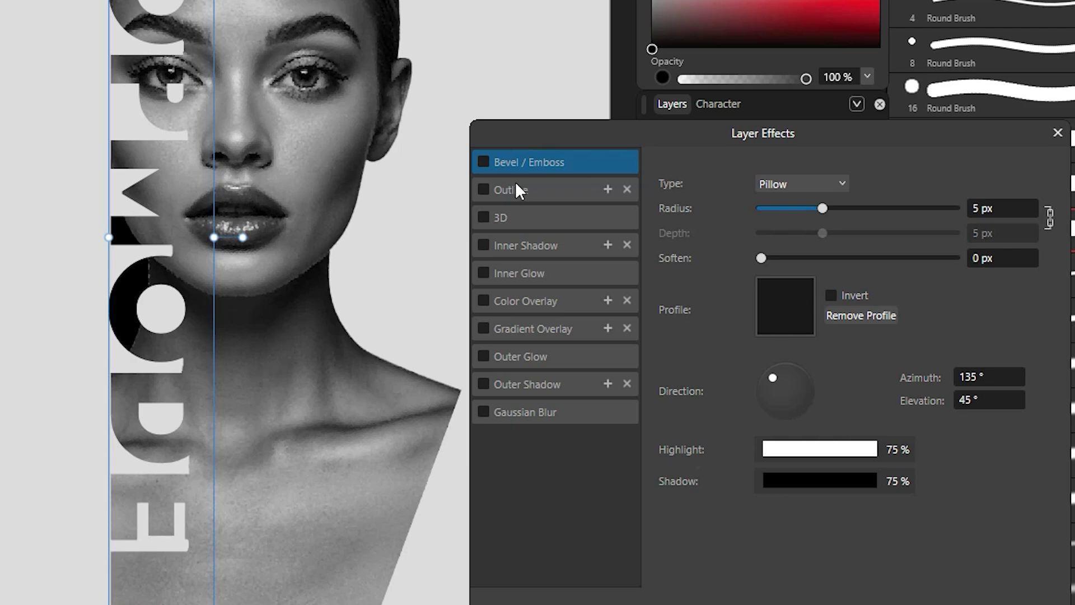
left_click(495, 190)
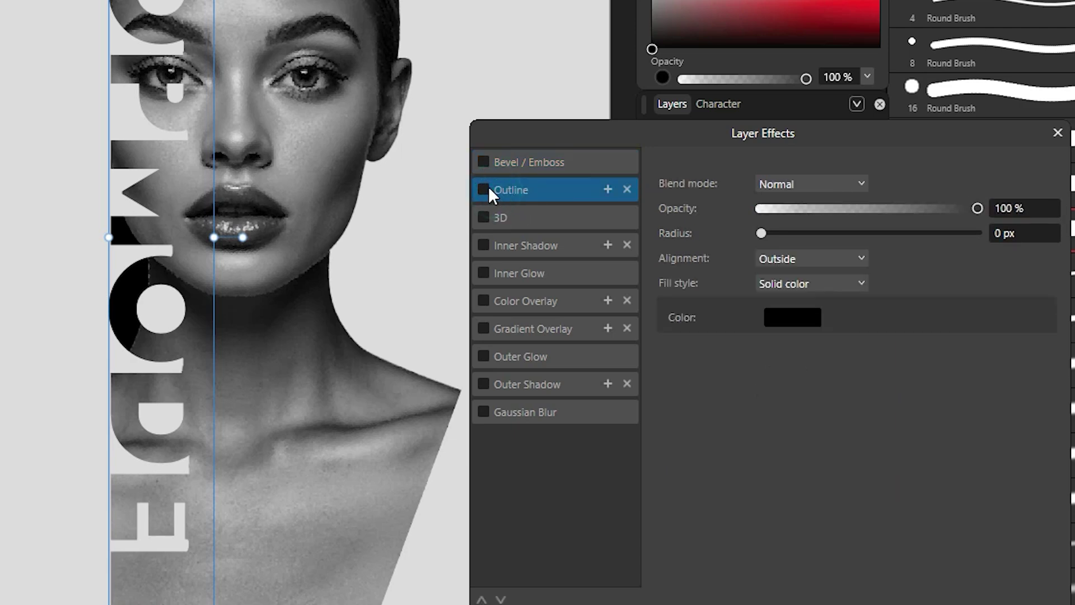
left_click(790, 317)
left_click_drag(746, 425, 696, 379)
left_click(667, 357)
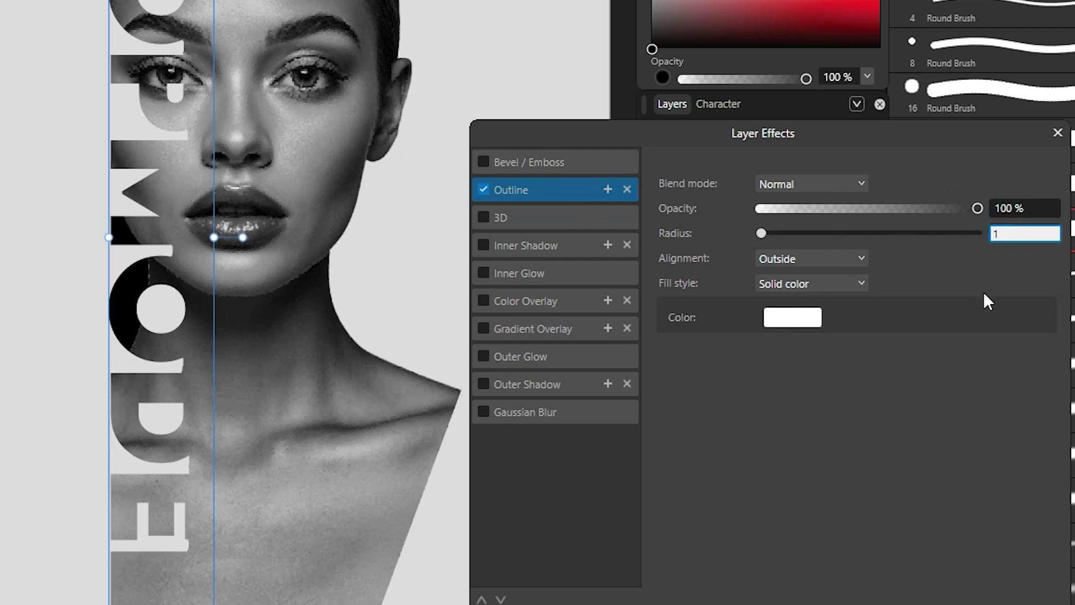
type("PX")
Add an outer shadow with 2.2 px radius, 2.4 px offset, 0° angle and 41% opacity
left_click(518, 384)
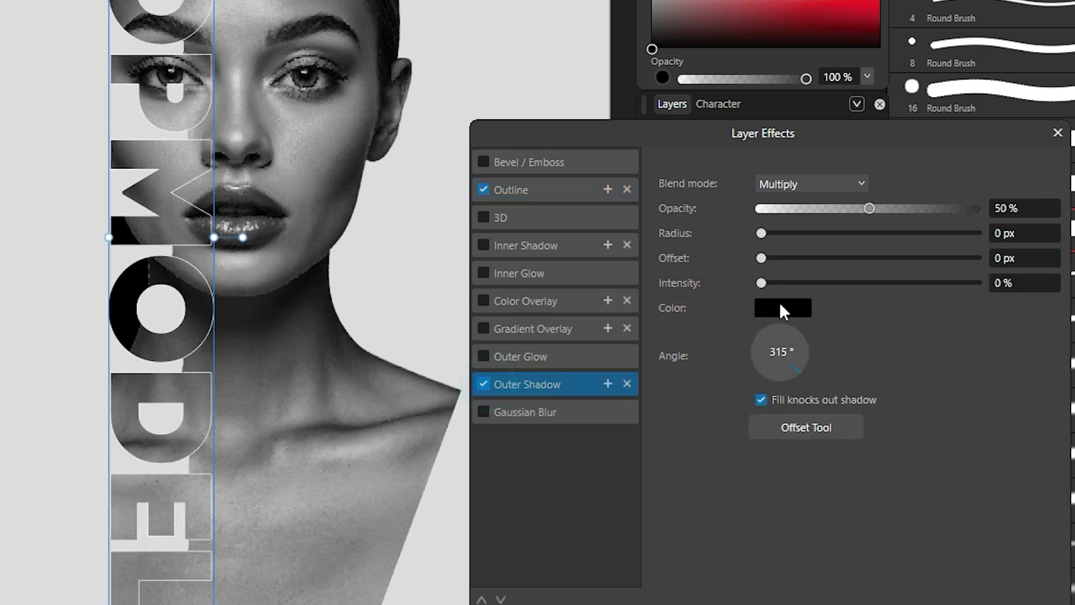
left_click_drag(761, 233, 825, 282)
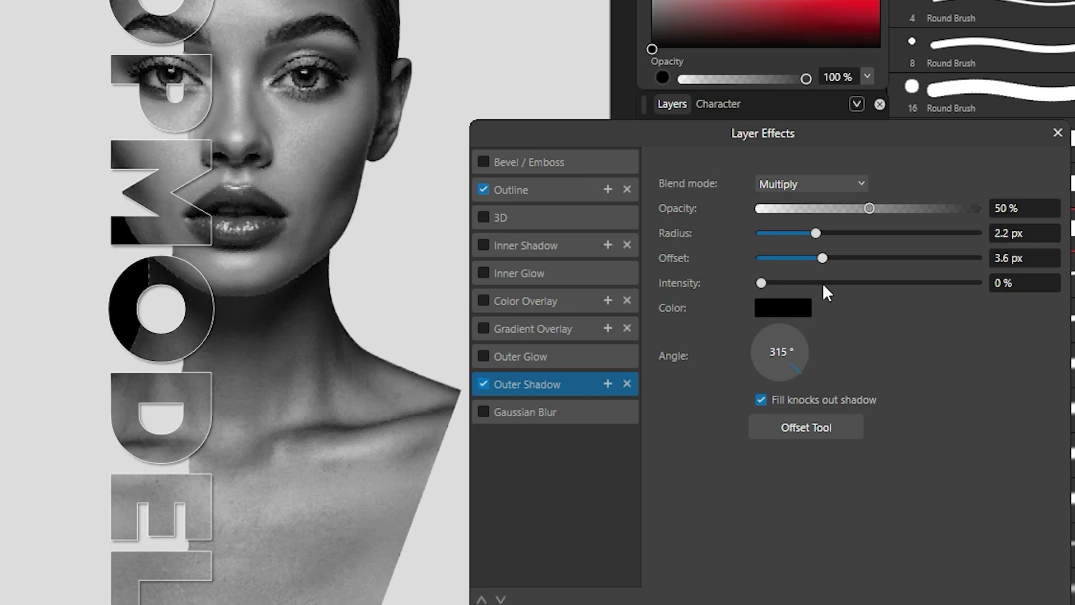
left_click_drag(798, 352, 823, 353)
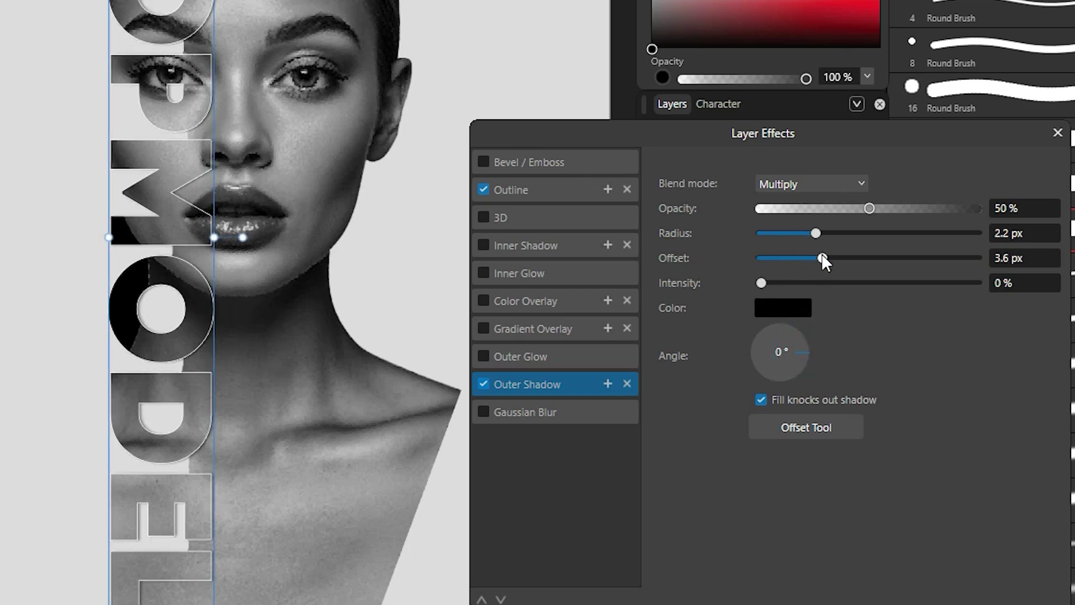
left_click_drag(821, 255, 816, 258)
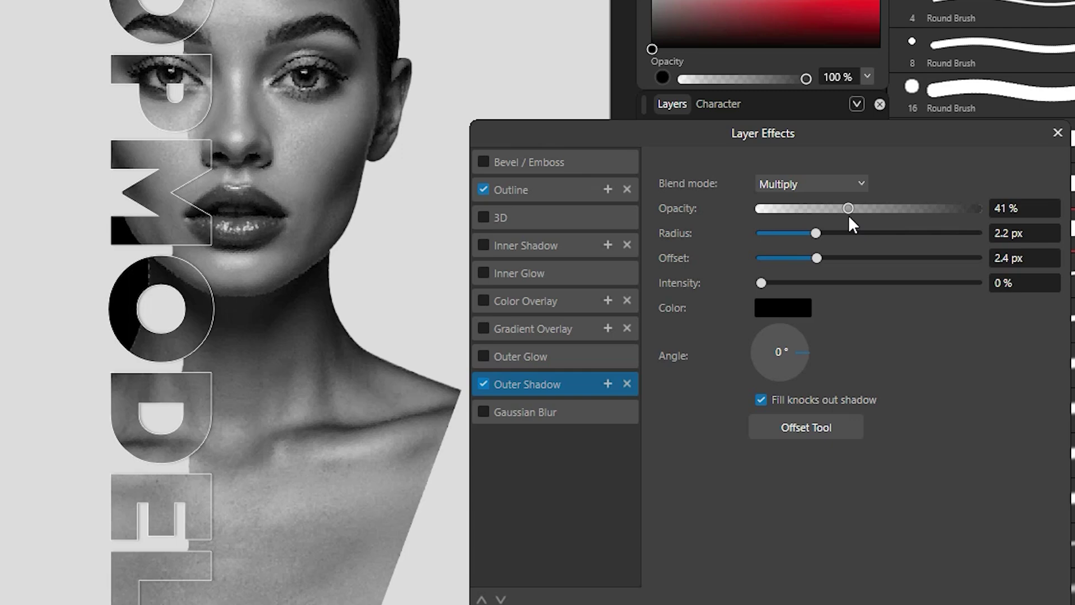
left_click_drag(848, 215, 849, 217)
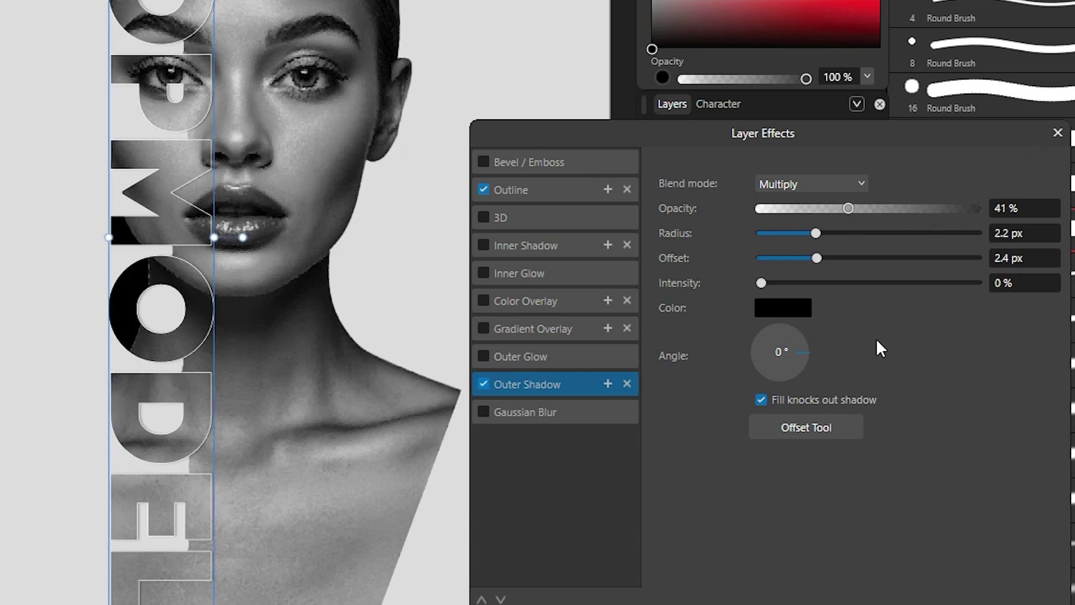
Draw a rectangle over the portrait's right eye and begin giving it a magenta fill
left_click(1055, 134)
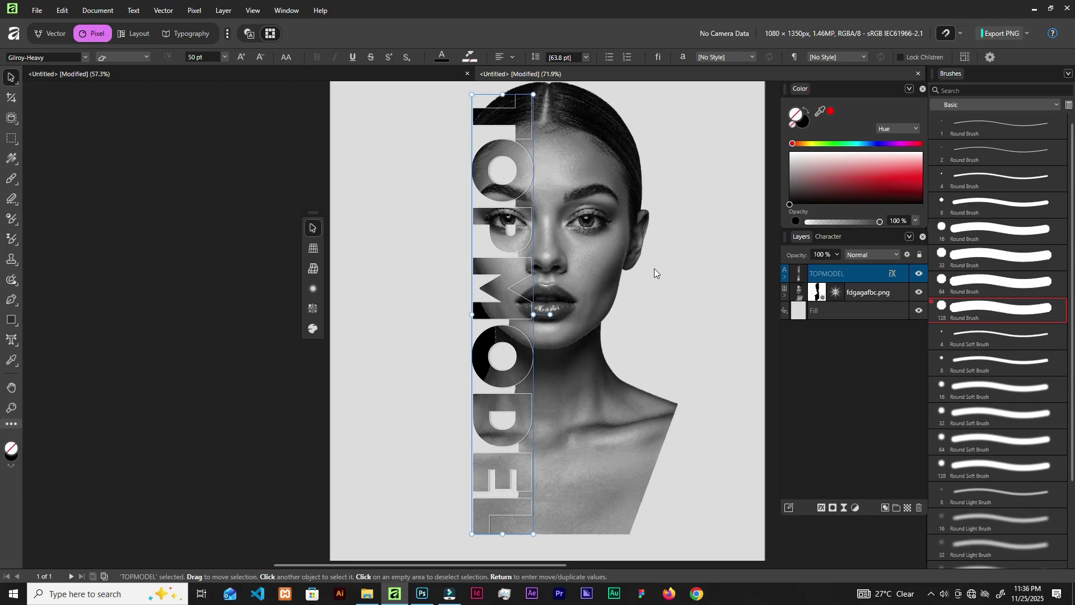
left_click(10, 321)
left_click(317, 229)
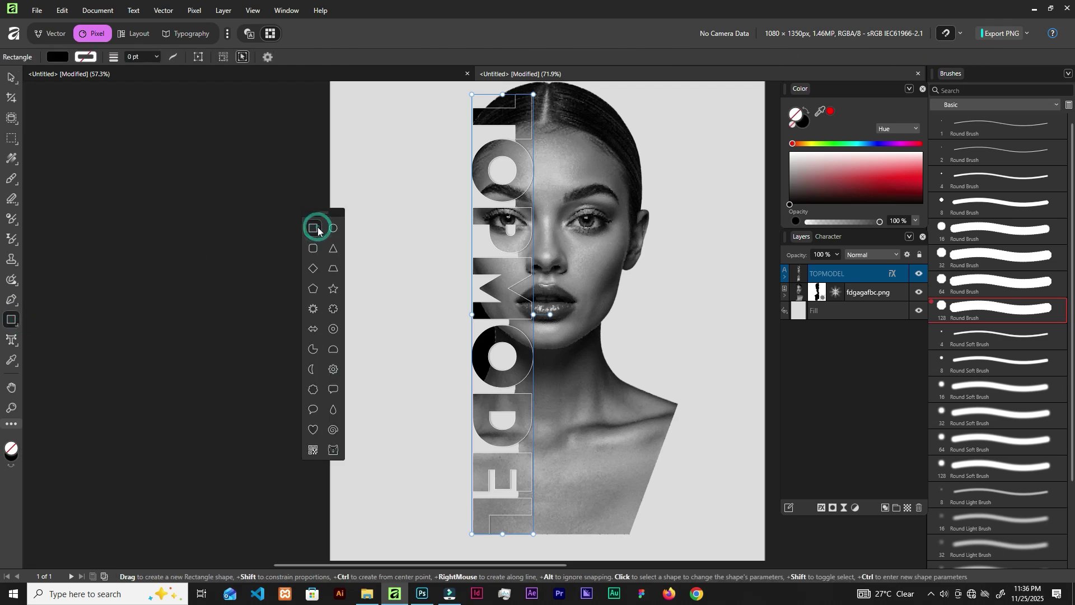
left_click_drag(556, 194, 668, 240)
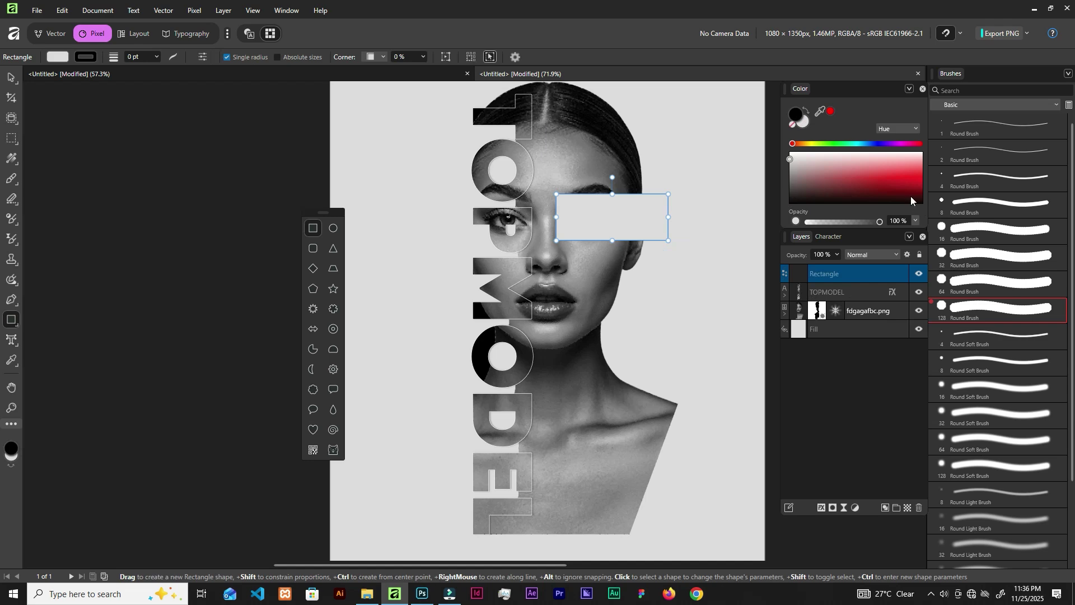
left_click(898, 143)
Make the eye rectangle bright magenta, enlarge it, and set its blend mode to Darken
mouse_move(884, 179)
left_mouse_down()
mouse_move(888, 163)
mouse_move(902, 182)
left_mouse_up()
left_click(911, 180)
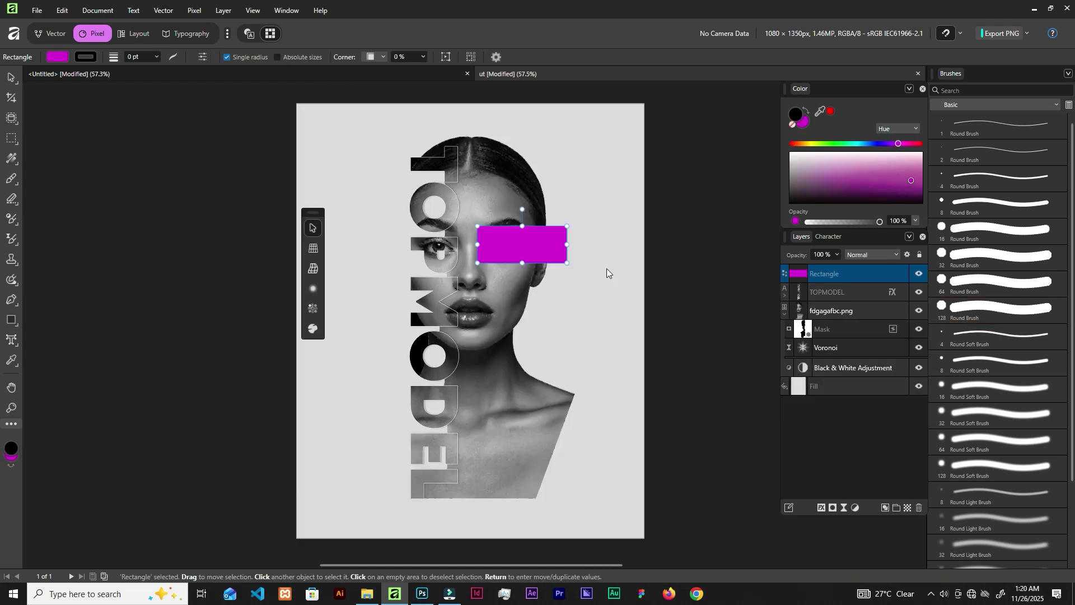
left_click_drag(568, 263, 577, 267)
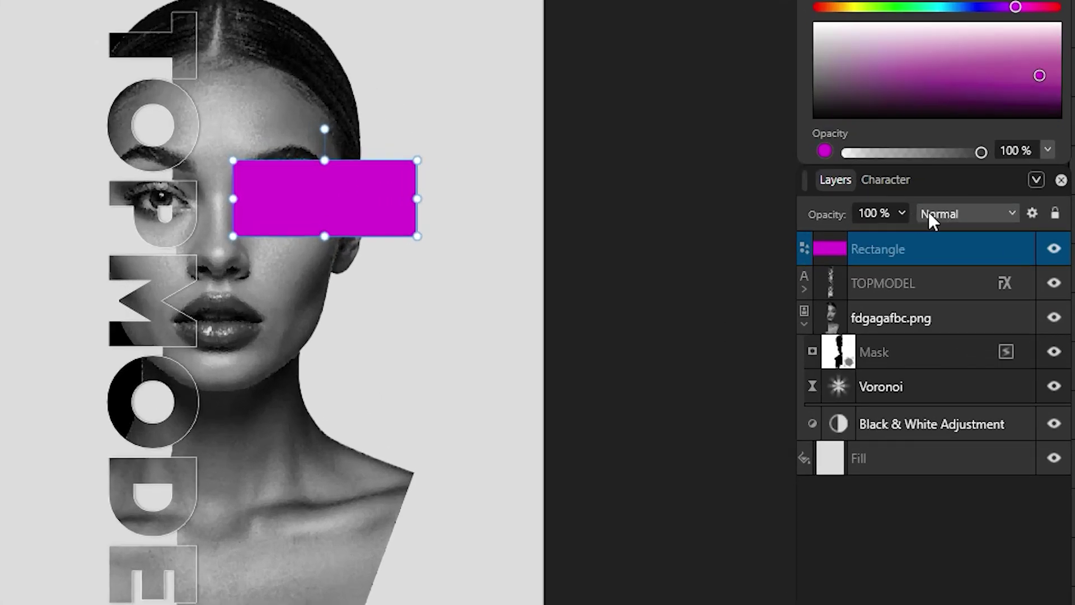
left_click(872, 254)
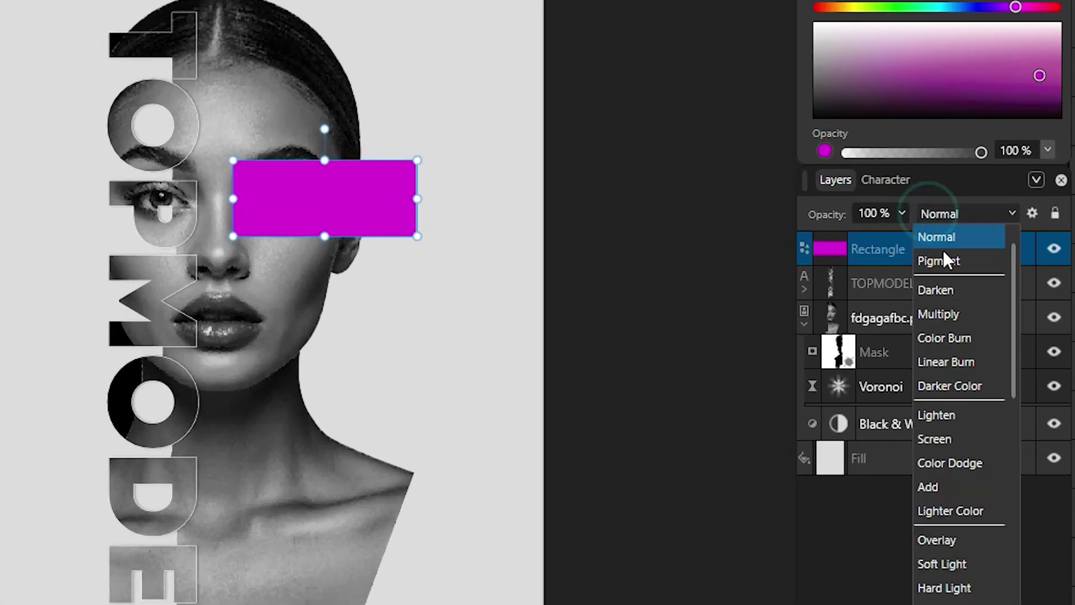
left_click(946, 298)
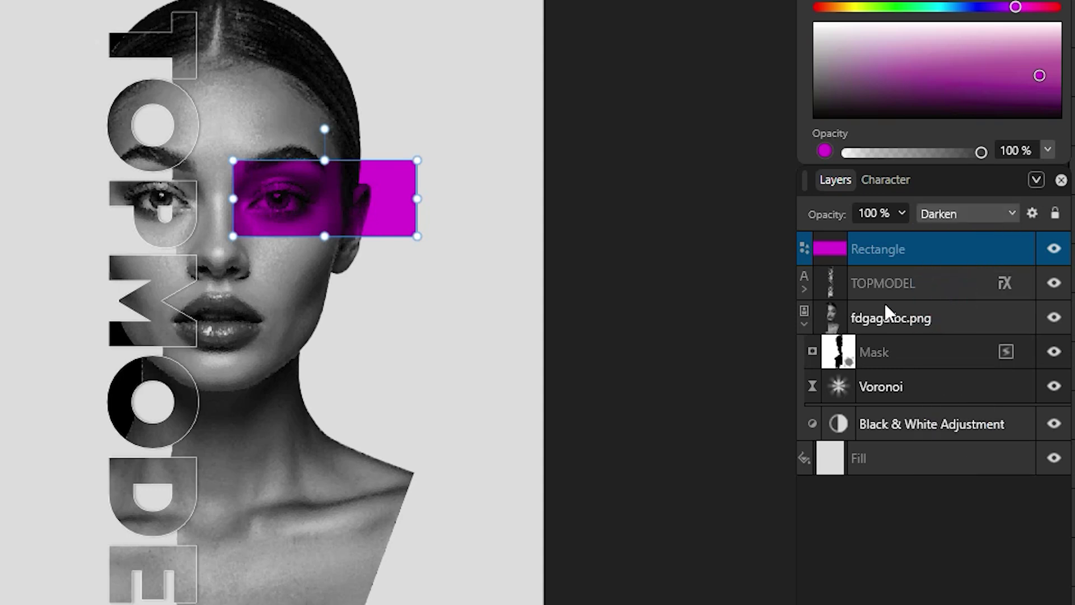
left_click(960, 311)
Add a pixel layer inside the fdgagafbc.png group below Voronoi, set to Color blending
left_click(1056, 318)
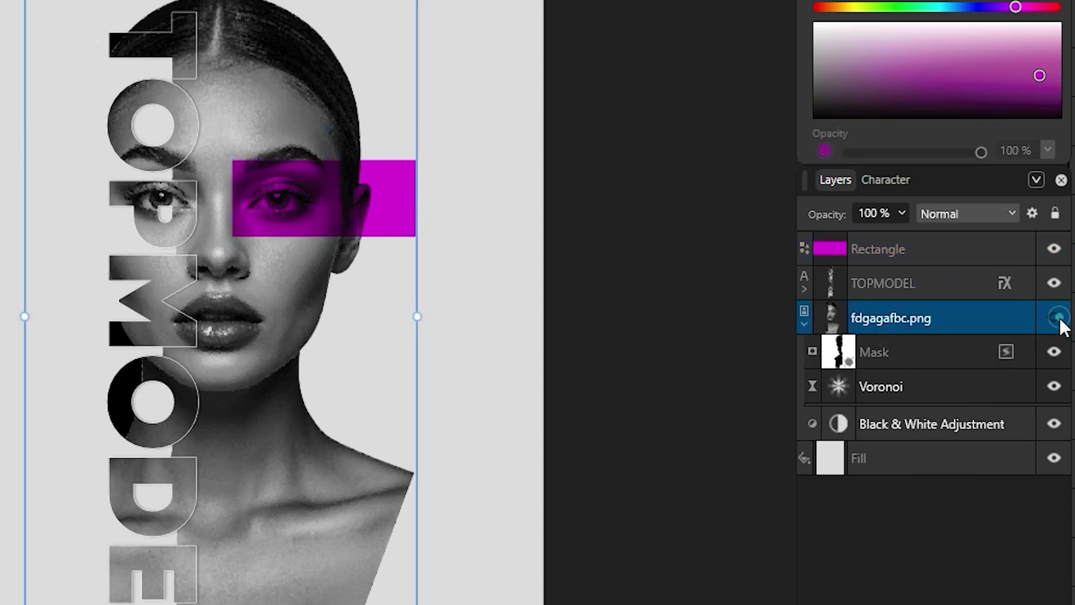
left_click(1063, 324)
left_click(1007, 557)
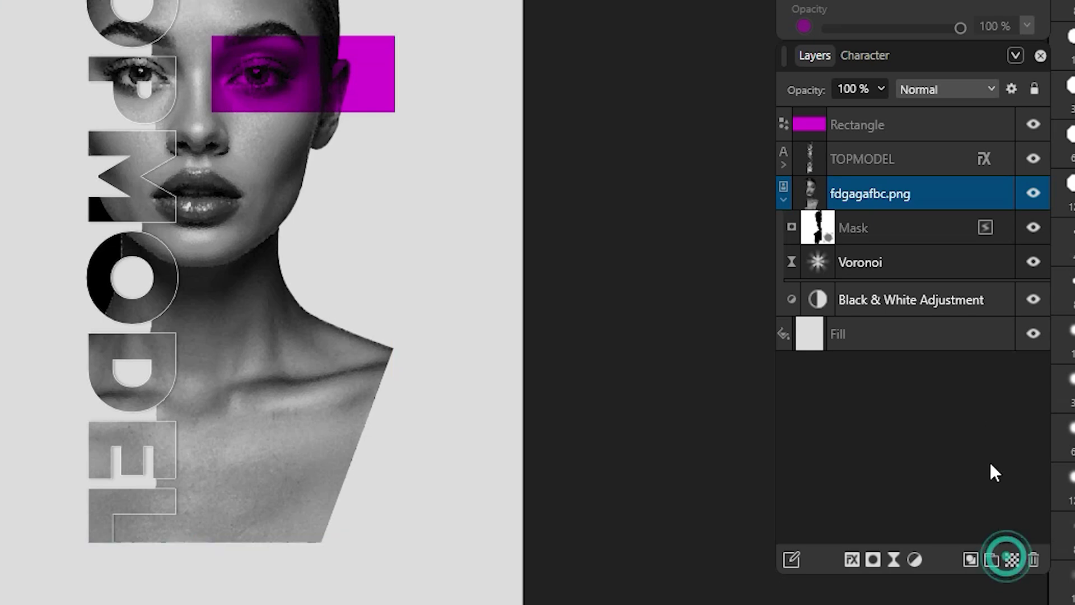
left_click_drag(921, 188, 909, 238)
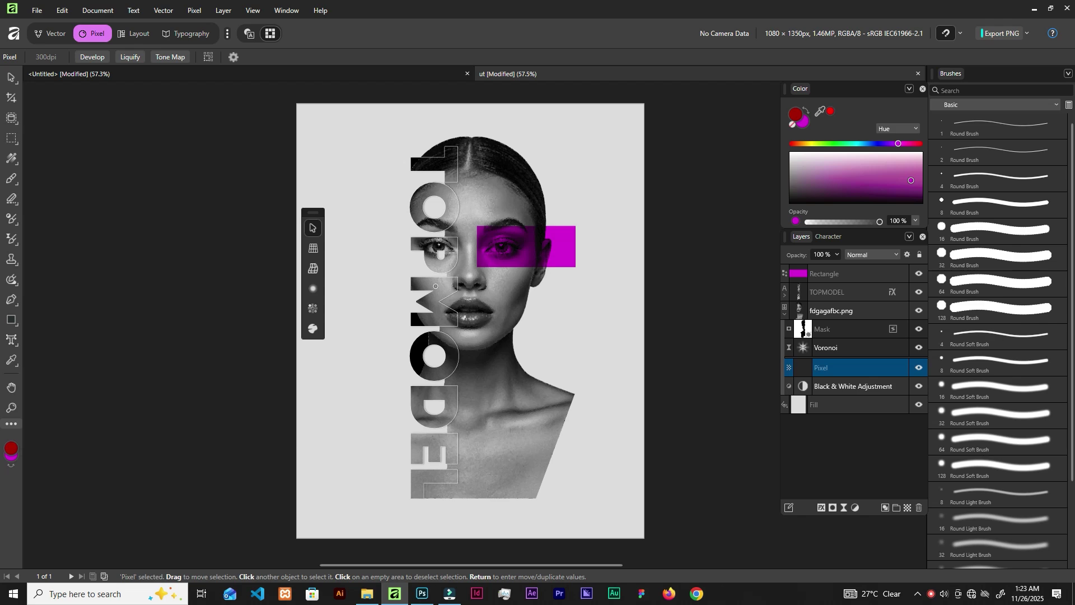
scroll(465, 314, "up", 10)
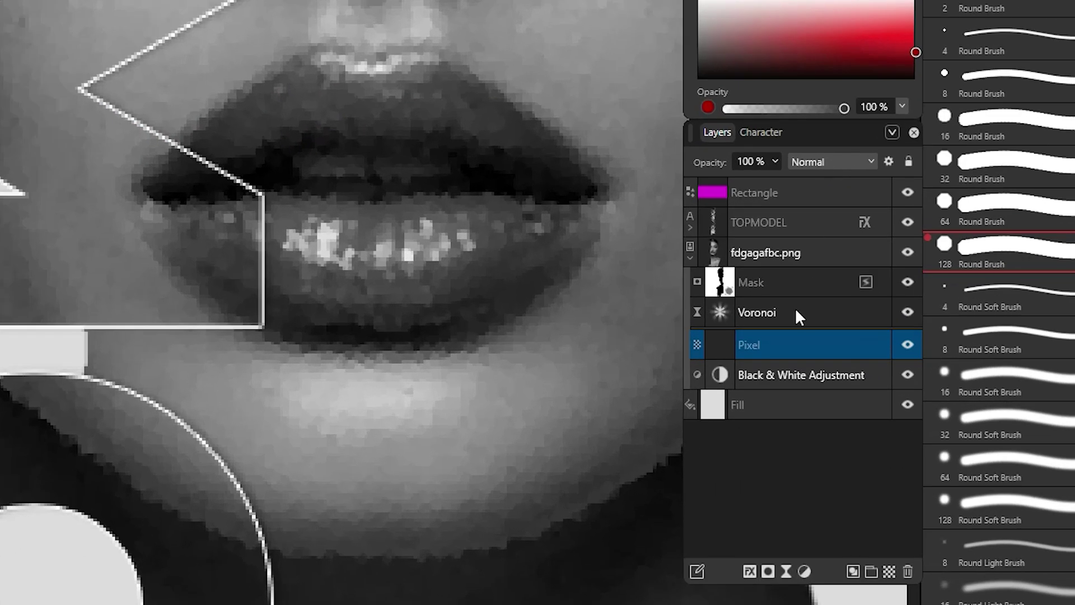
left_click(841, 161)
scroll(827, 389, "down", 5)
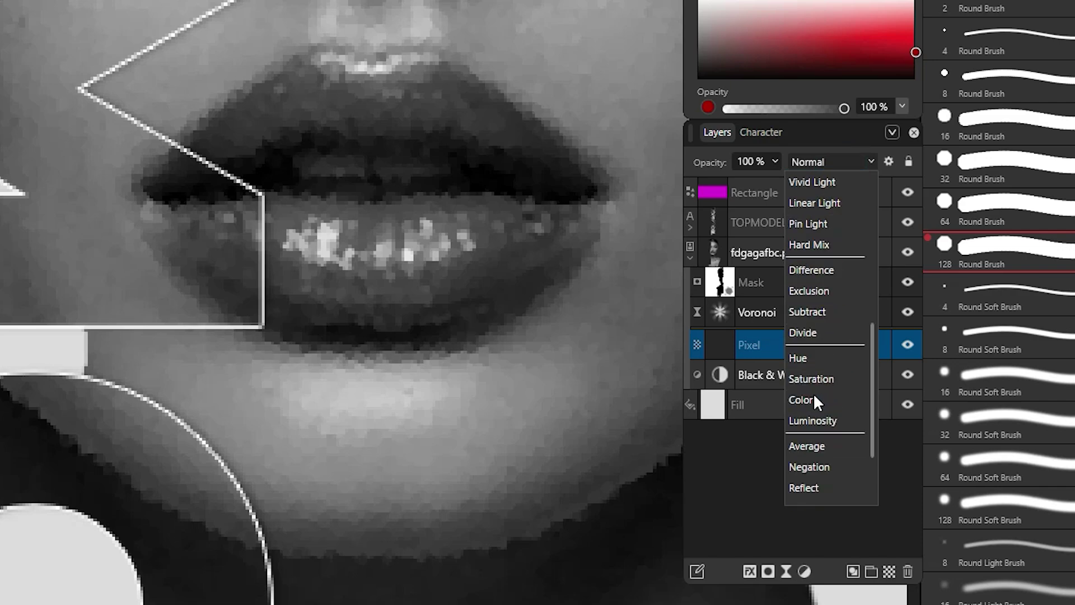
left_click(807, 400)
Paint magenta over the upper and lower lips, using a 7 px brush for edges
left_click_drag(404, 233, 422, 228)
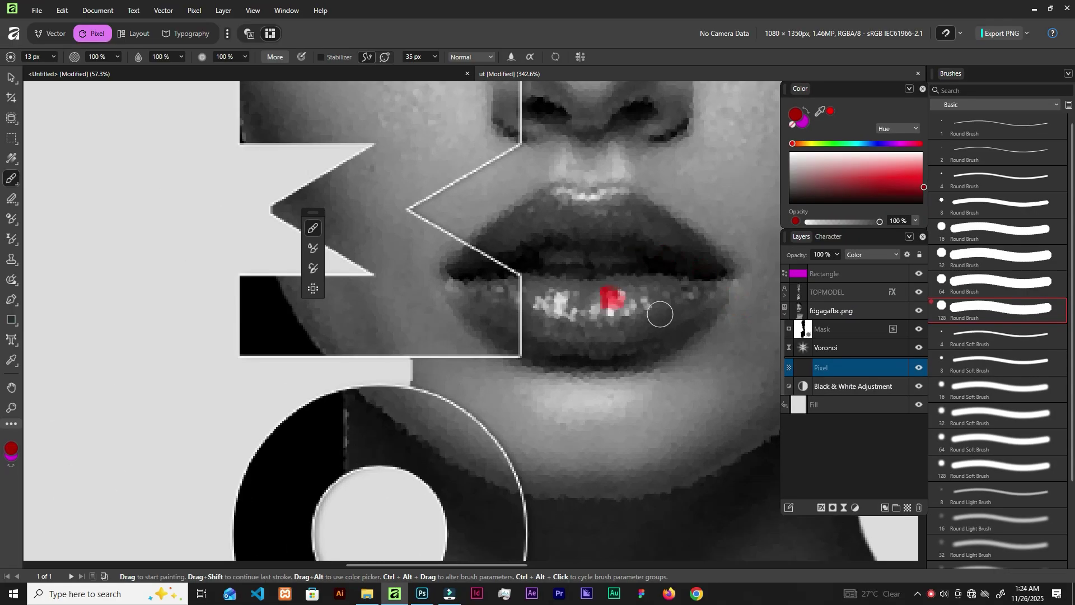
key("x")
mouse_move(675, 304)
left_mouse_down()
mouse_move(571, 314)
mouse_move(674, 298)
mouse_move(539, 287)
mouse_move(531, 329)
mouse_move(557, 343)
mouse_move(628, 347)
mouse_move(712, 289)
mouse_move(524, 289)
mouse_move(582, 331)
mouse_move(685, 300)
mouse_move(665, 295)
mouse_move(621, 340)
left_mouse_up()
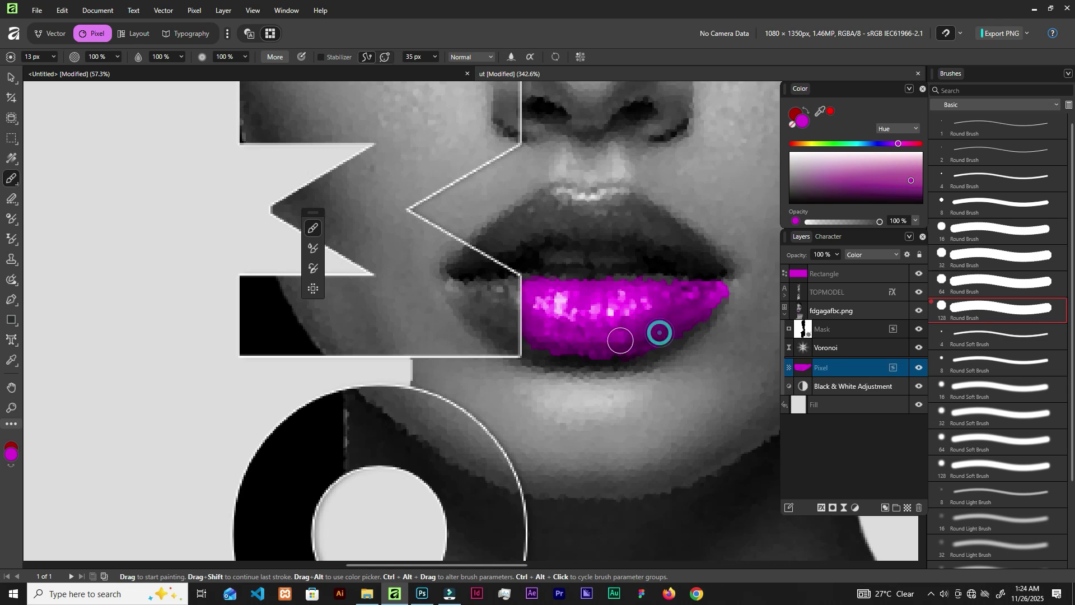
mouse_move(652, 237)
left_mouse_down()
mouse_move(559, 223)
mouse_move(489, 246)
mouse_move(597, 232)
mouse_move(708, 261)
mouse_move(649, 221)
mouse_move(557, 203)
mouse_move(499, 230)
mouse_move(473, 257)
mouse_move(555, 220)
mouse_move(556, 201)
mouse_move(547, 209)
mouse_move(559, 201)
mouse_move(544, 199)
mouse_move(629, 209)
mouse_move(665, 247)
left_mouse_up()
key("bracketleft")
key("bracketleft")
key("bracketleft")
key("bracketleft")
key("bracketleft")
key("bracketleft")
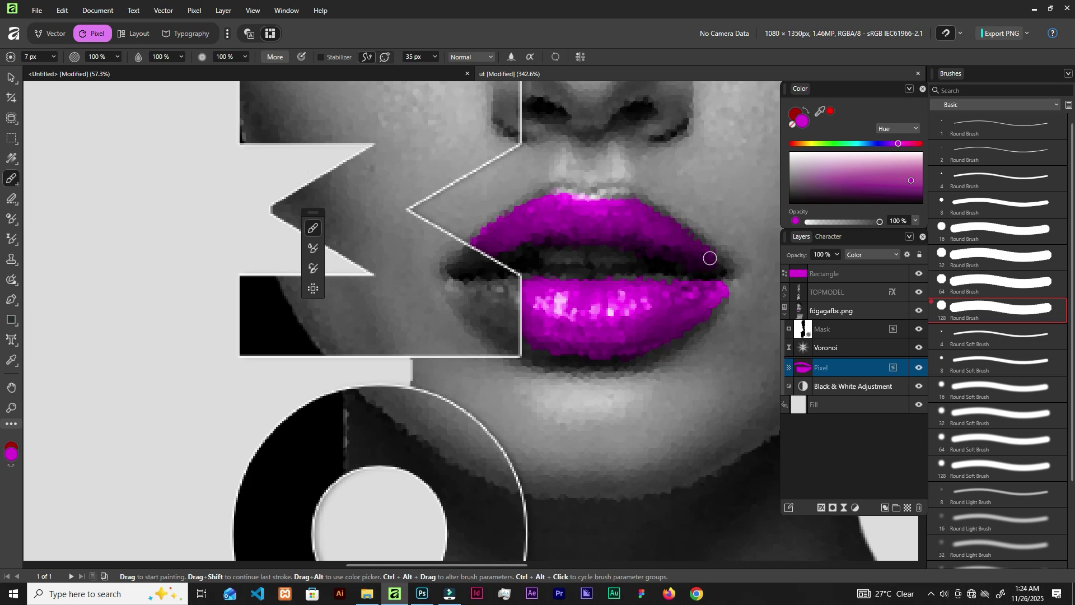
mouse_move(724, 276)
left_mouse_down()
mouse_move(713, 265)
mouse_move(725, 268)
left_mouse_up()
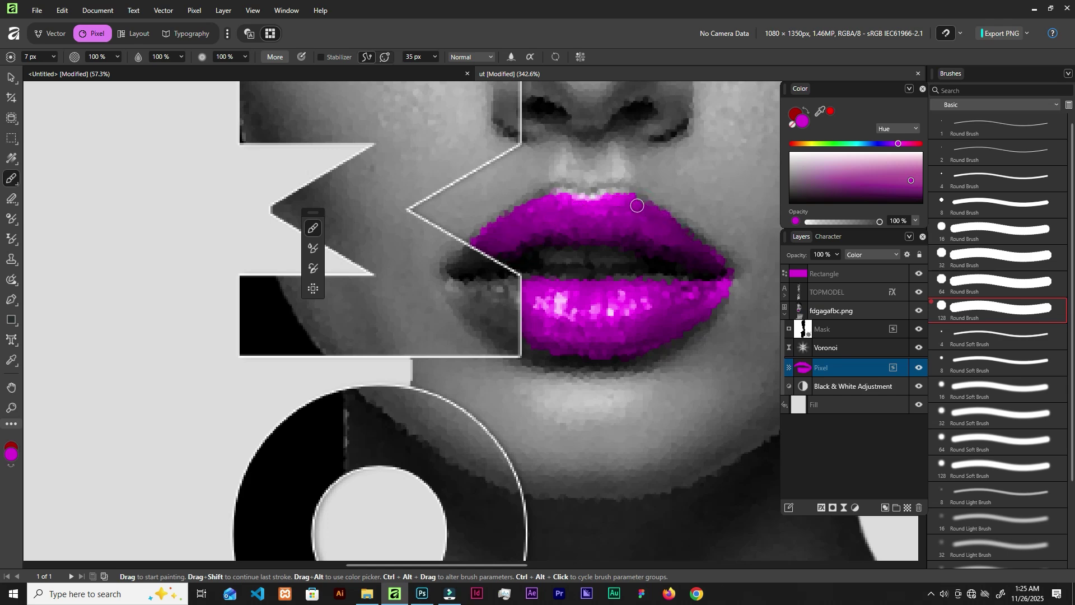
left_click_drag(658, 221, 667, 228)
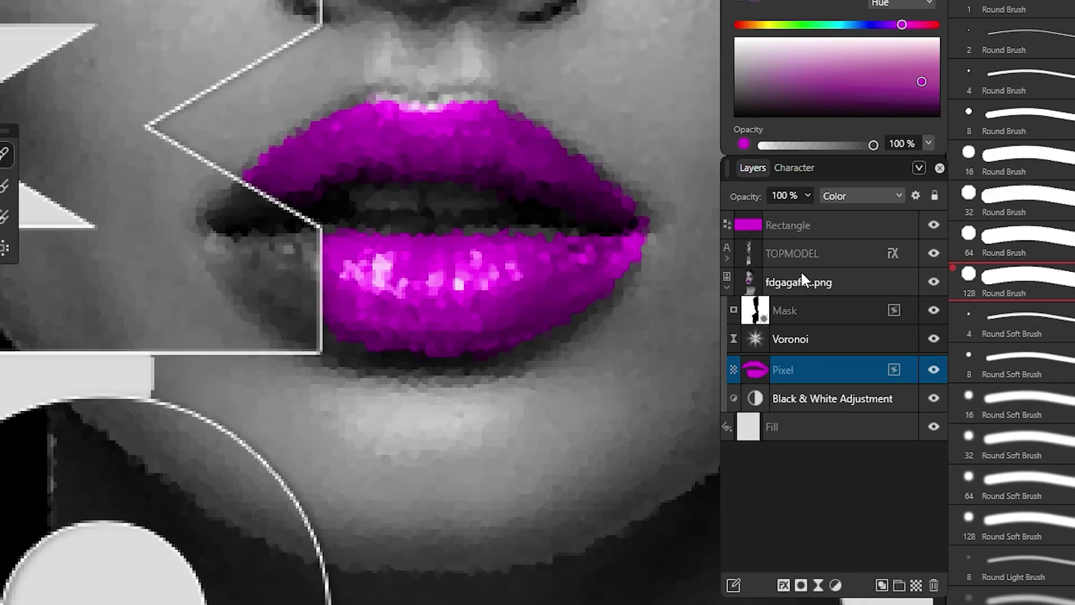
Add a new pixel layer above the portrait image nested inside TOPMODEL
left_click(827, 292)
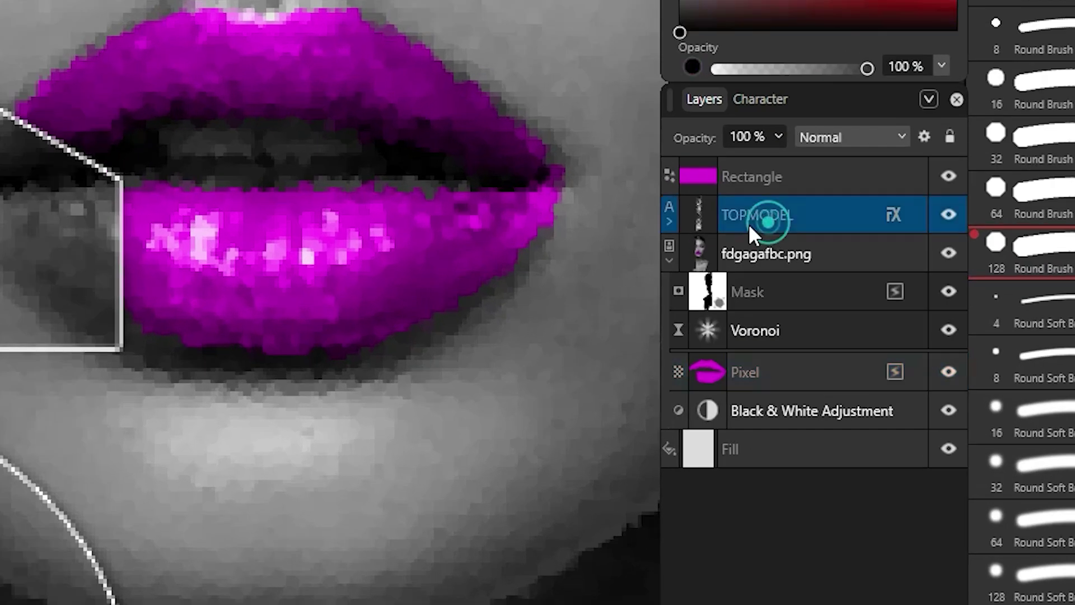
left_click(670, 223)
left_click(833, 241)
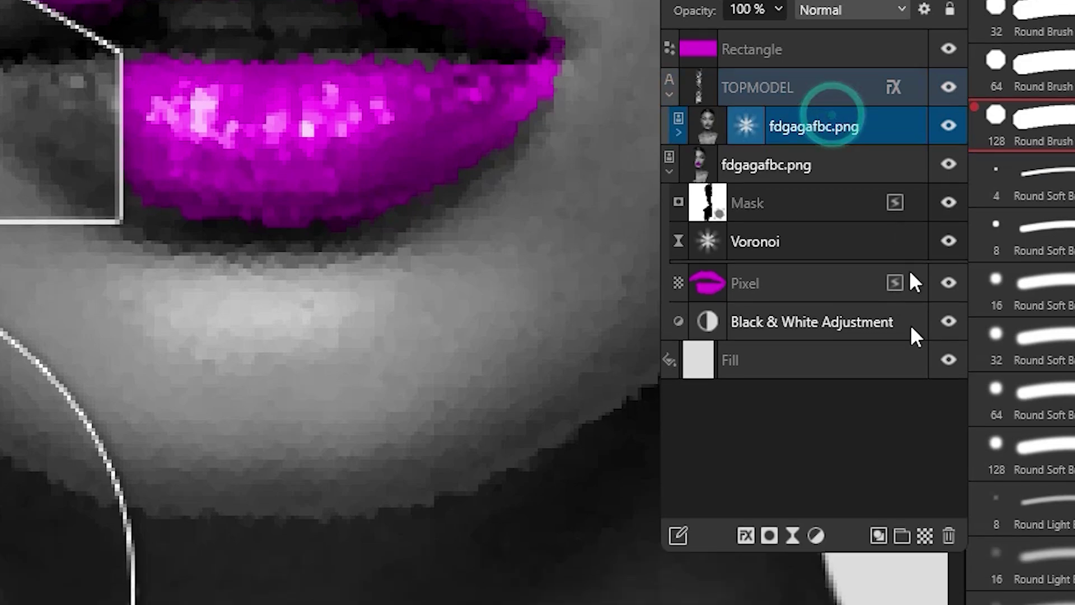
left_click(925, 604)
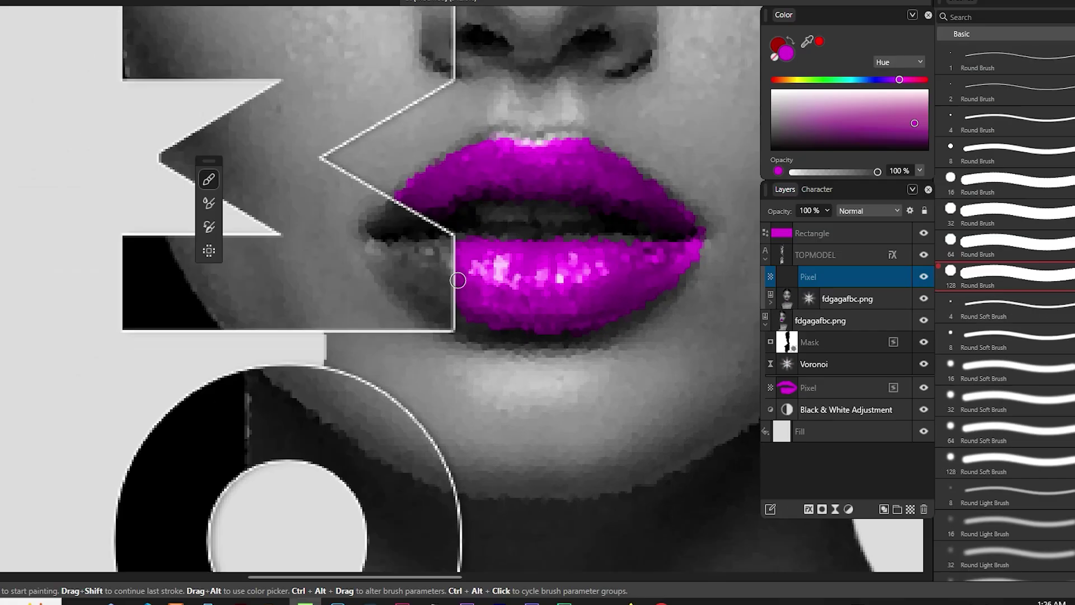
Paint the lips' left corner magenta and switch the layer to a tinting blend mode
left_click_drag(458, 280, 437, 246)
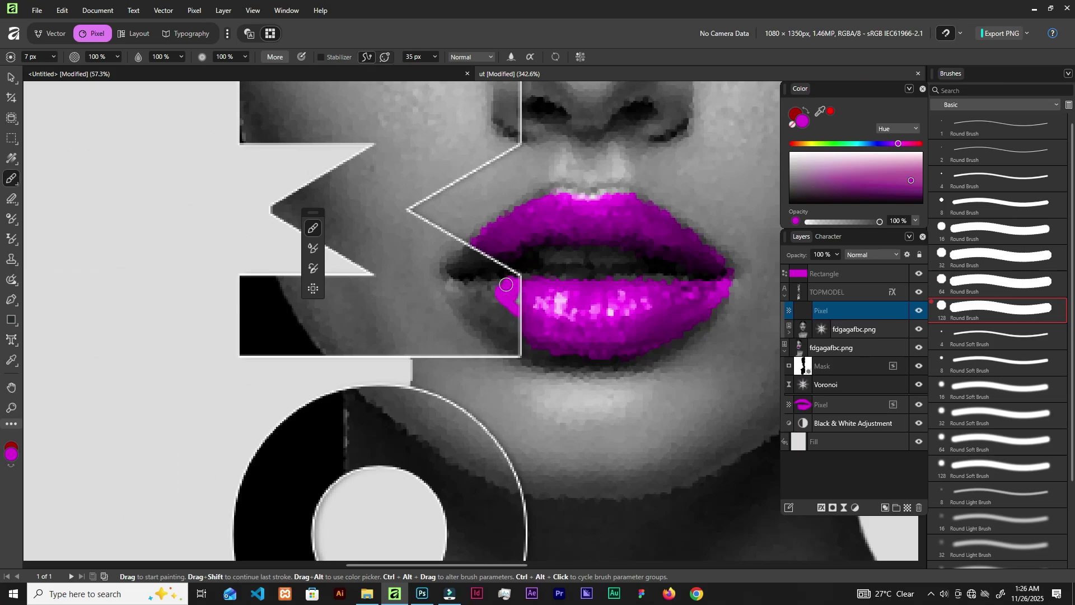
mouse_move(464, 287)
left_mouse_down()
mouse_move(517, 340)
mouse_move(522, 296)
mouse_move(492, 310)
mouse_move(512, 329)
left_mouse_up()
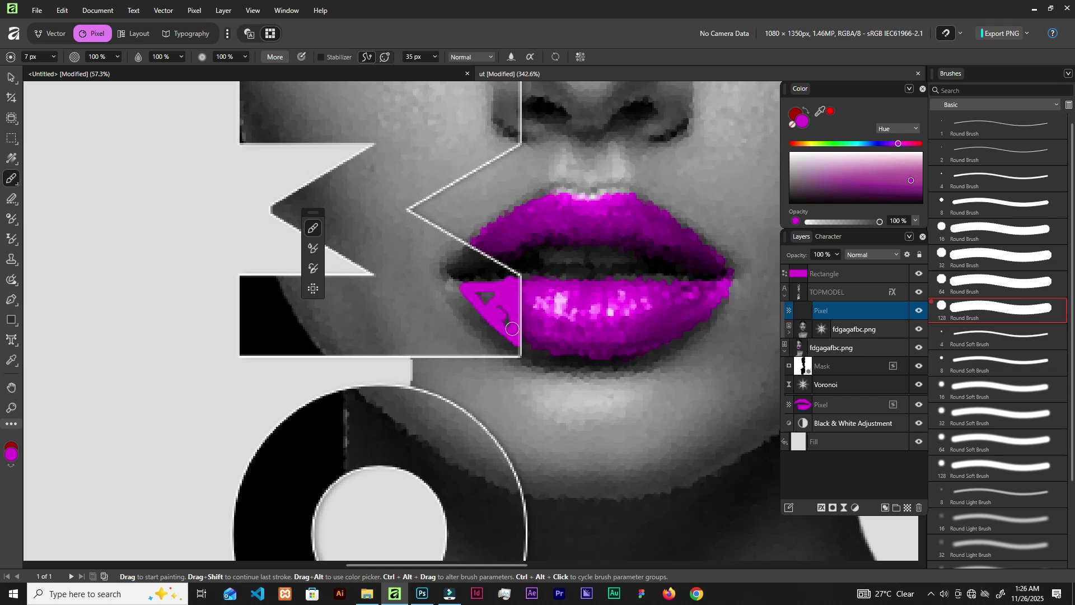
mouse_move(496, 266)
left_mouse_down()
mouse_move(463, 260)
mouse_move(470, 250)
mouse_move(455, 264)
mouse_move(500, 266)
mouse_move(458, 270)
mouse_move(469, 294)
mouse_move(453, 271)
mouse_move(515, 283)
mouse_move(494, 268)
mouse_move(513, 280)
mouse_move(467, 271)
mouse_move(504, 278)
left_mouse_up()
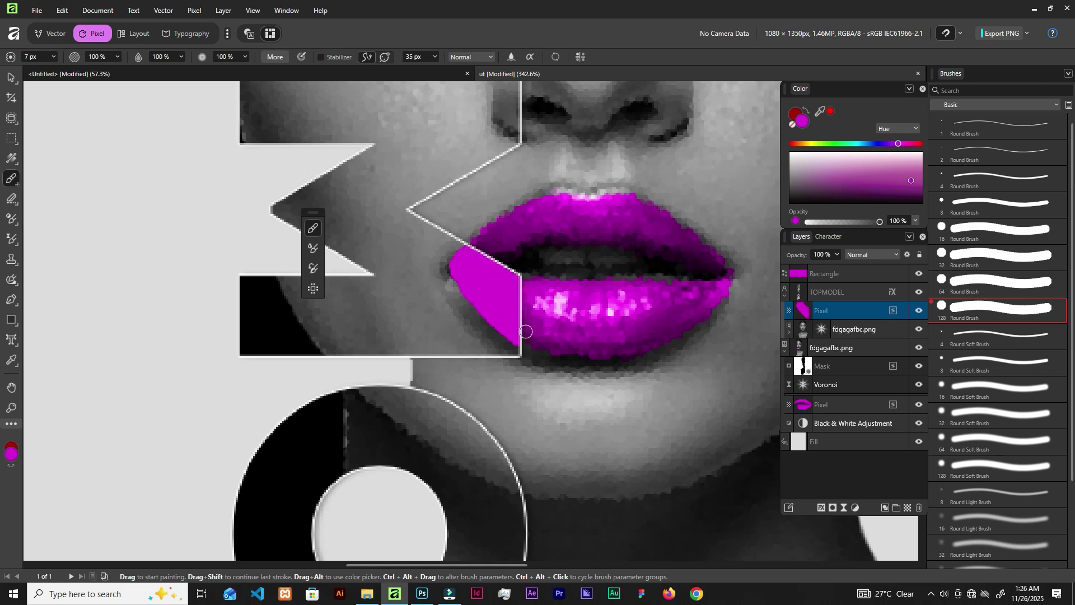
left_click(880, 254)
scroll(872, 365, "down", 5)
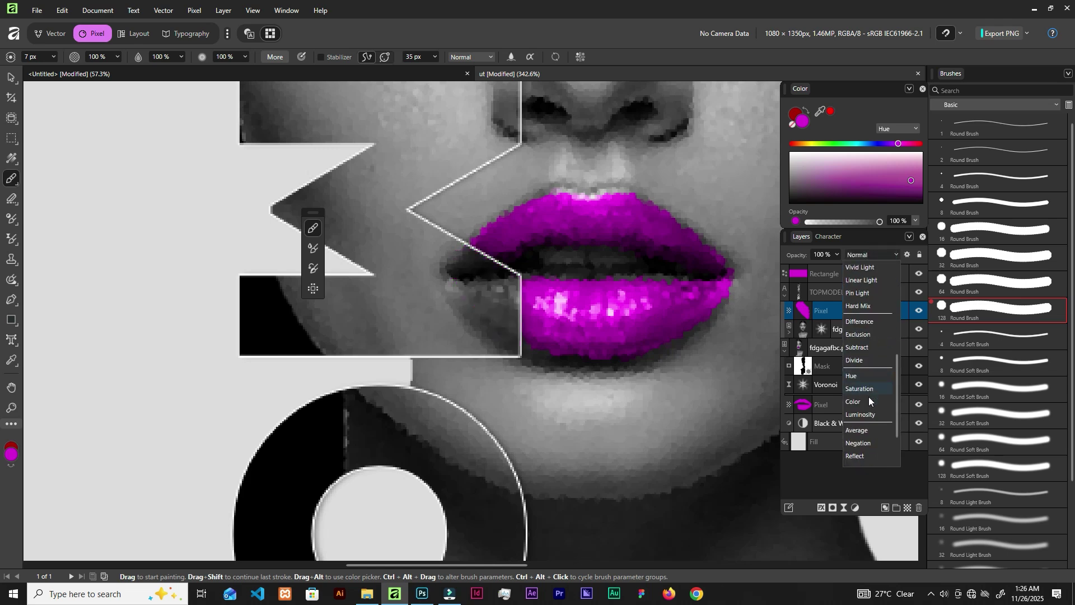
left_click(868, 395)
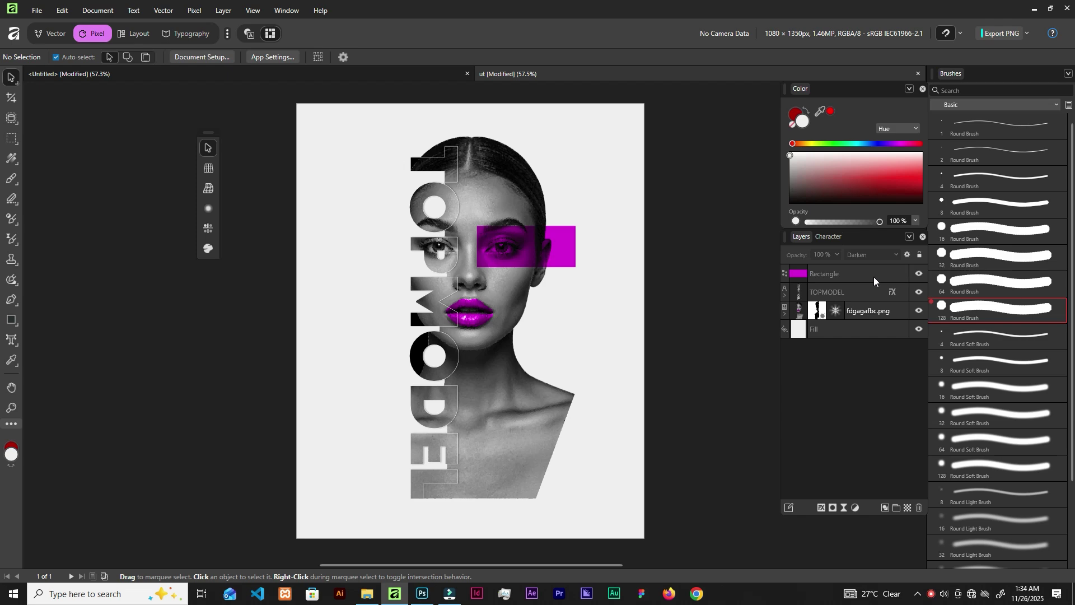
Draw a pen line from the eye rectangle's right edge down beside the neck
left_click(874, 277)
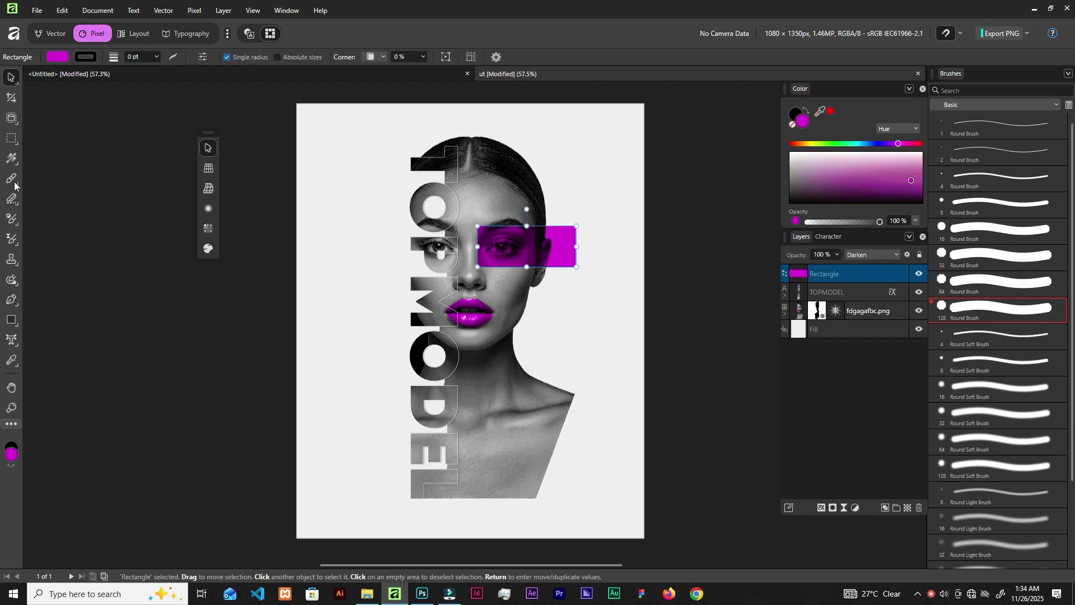
key("a")
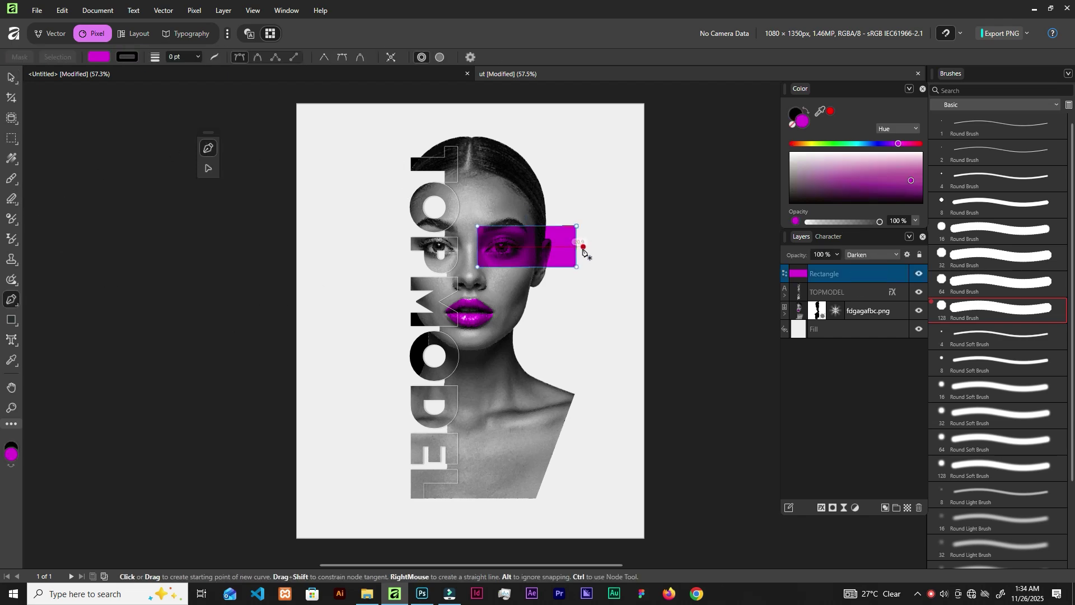
scroll(582, 250, "up", 3)
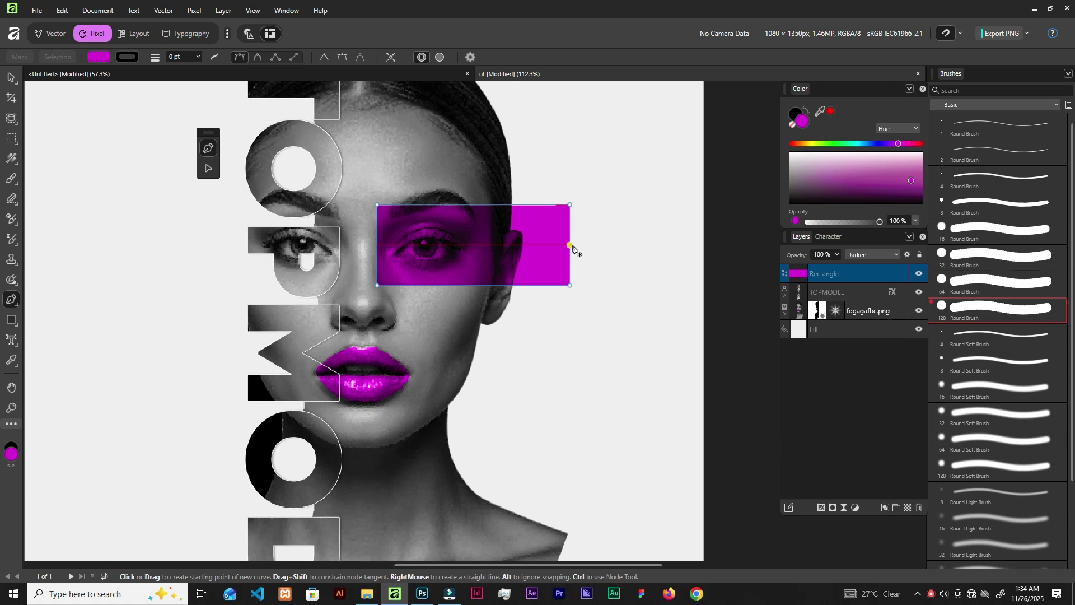
left_click_drag(570, 245, 621, 246)
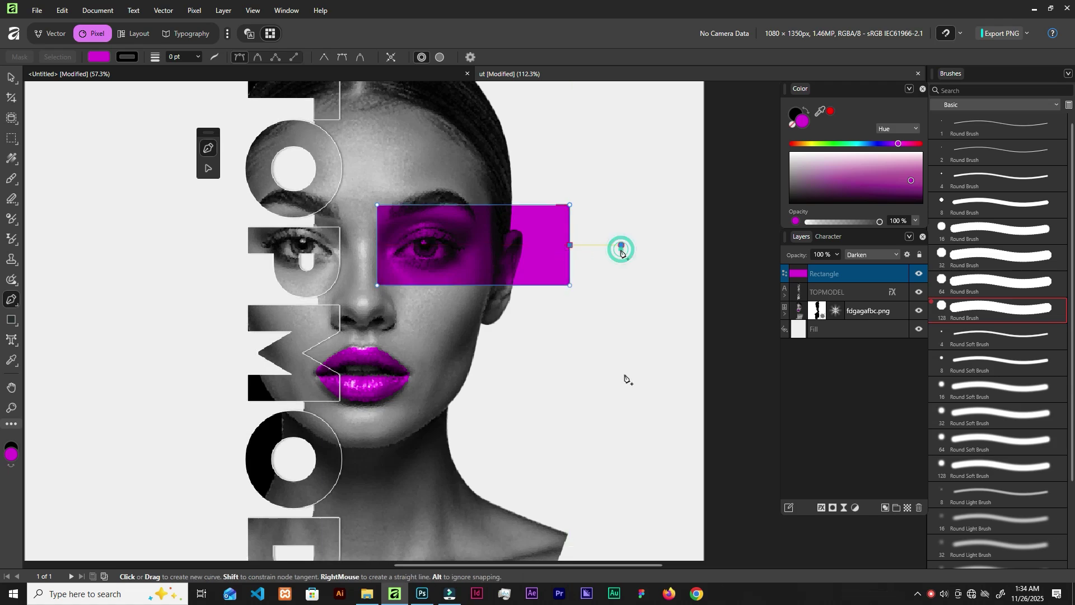
left_click(622, 439)
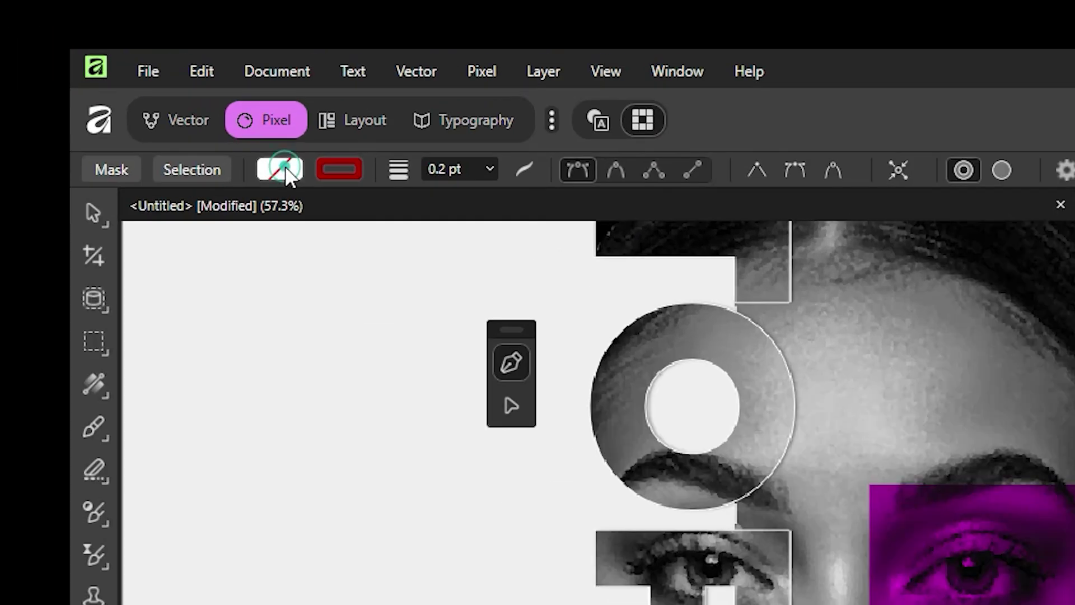
Stroke the line with magenta sampled from the rectangle at 0.8 pt width
left_click(99, 56)
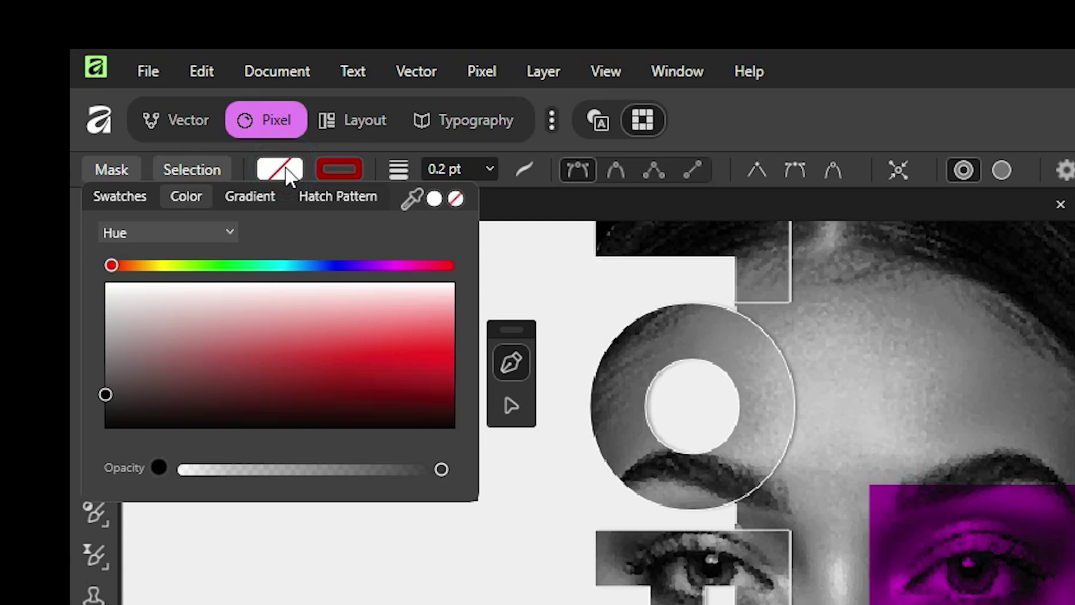
left_click(360, 165)
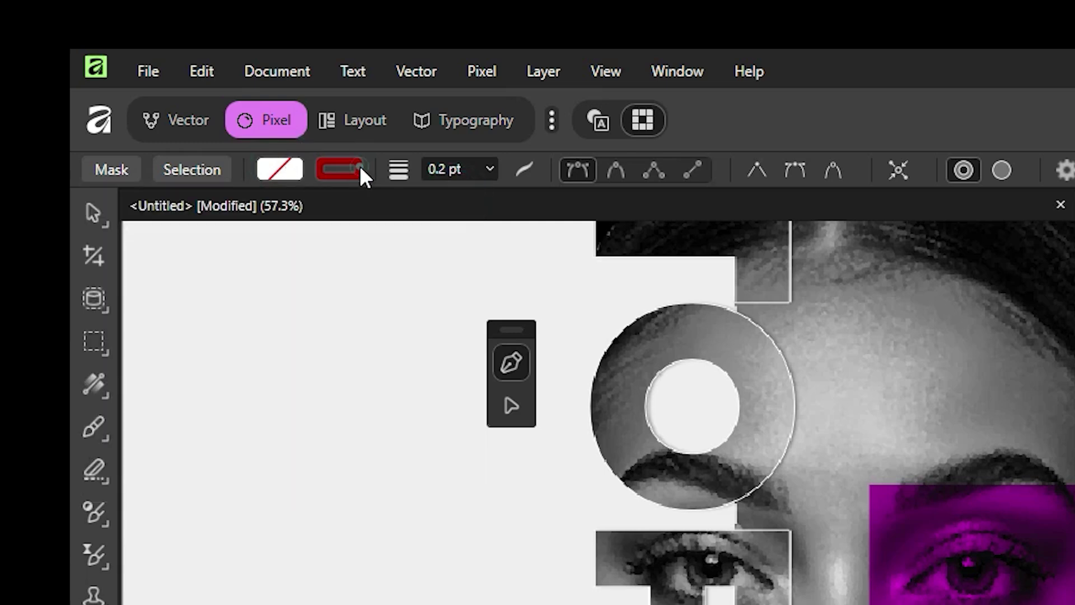
left_click(359, 165)
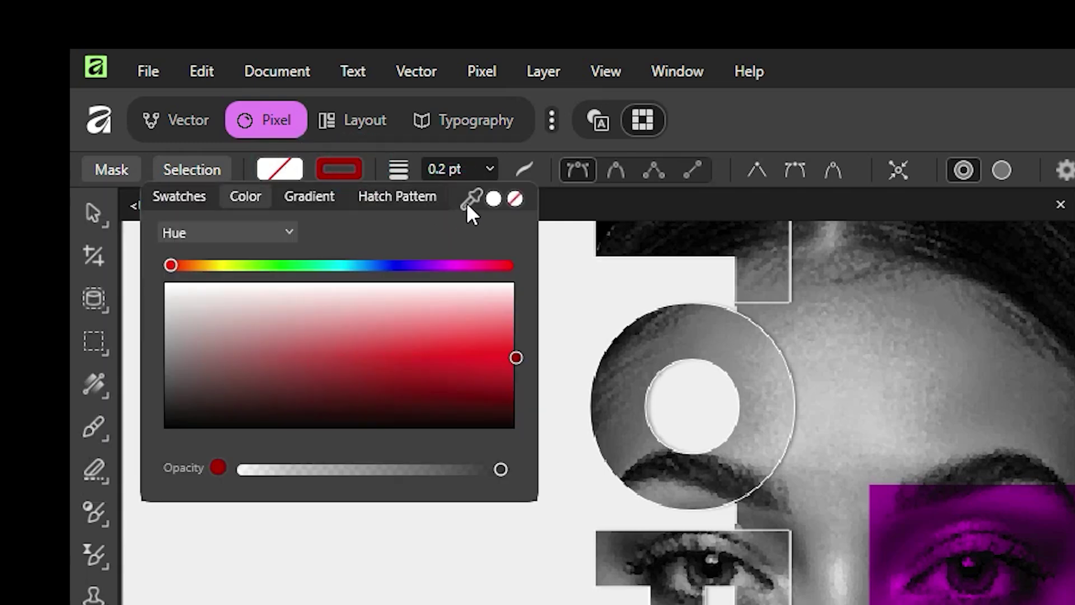
left_click_drag(470, 201, 893, 485)
mouse_move(750, 385)
left_mouse_down()
mouse_move(1044, 459)
mouse_move(1070, 451)
left_mouse_up()
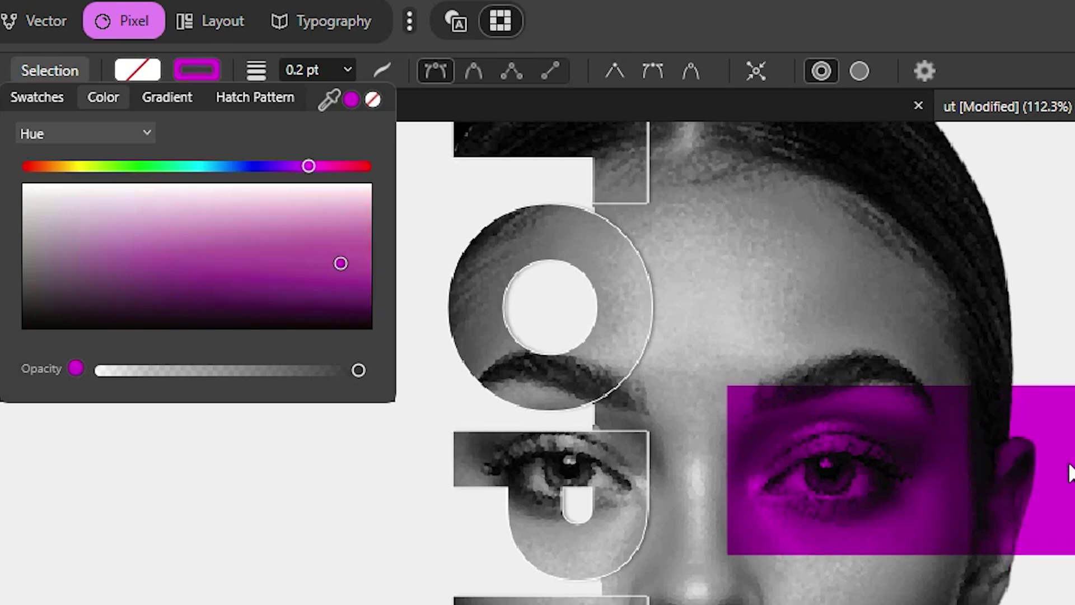
left_click(347, 69)
left_click(368, 94)
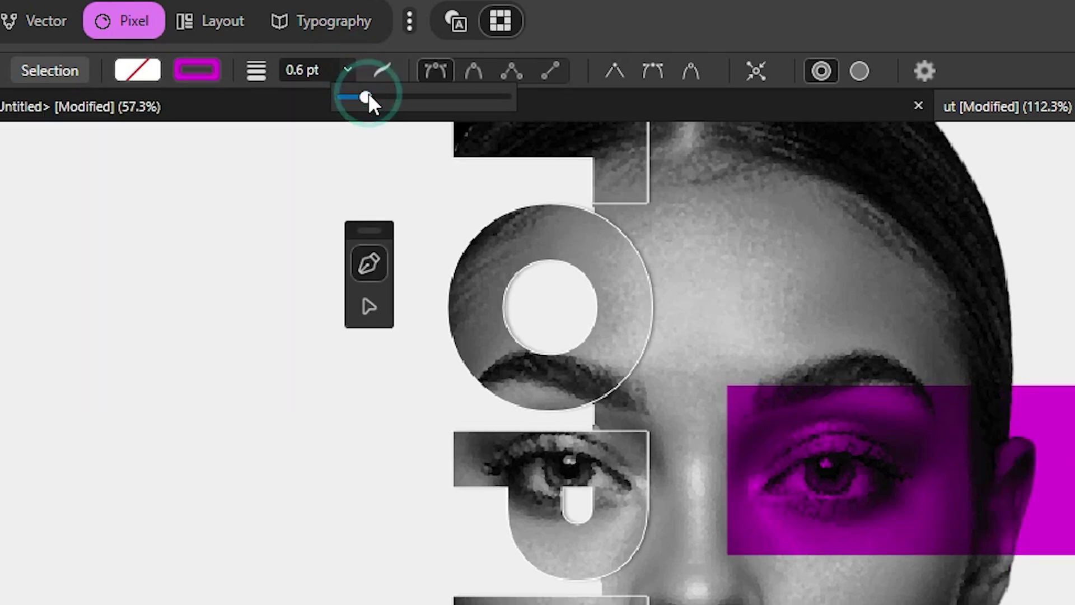
left_click_drag(368, 96, 372, 95)
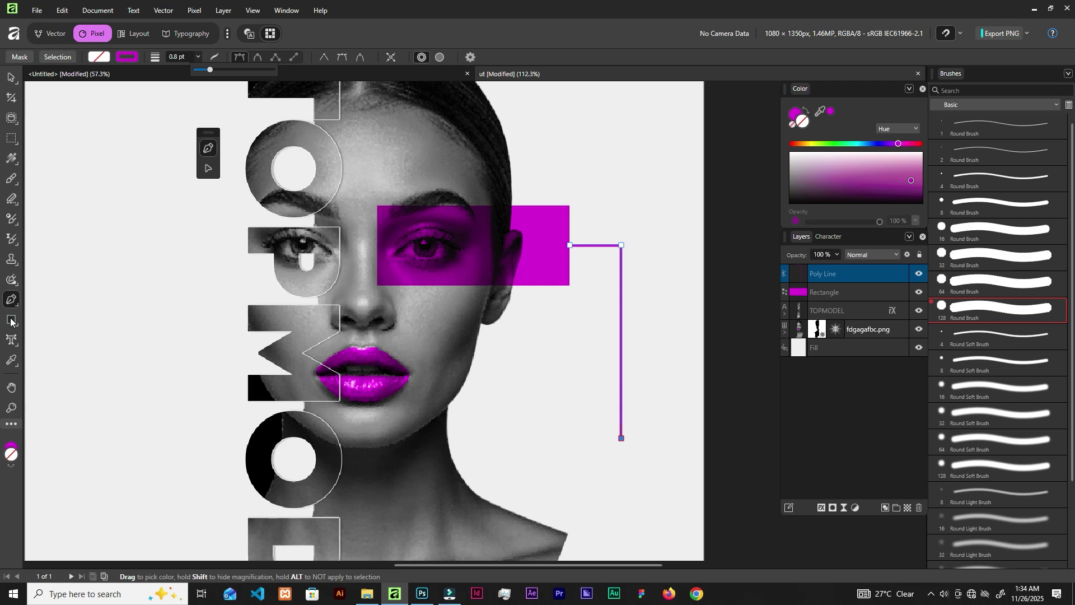
Draw a box at the line's lower end with no stroke and a magenta fill
left_click(10, 315)
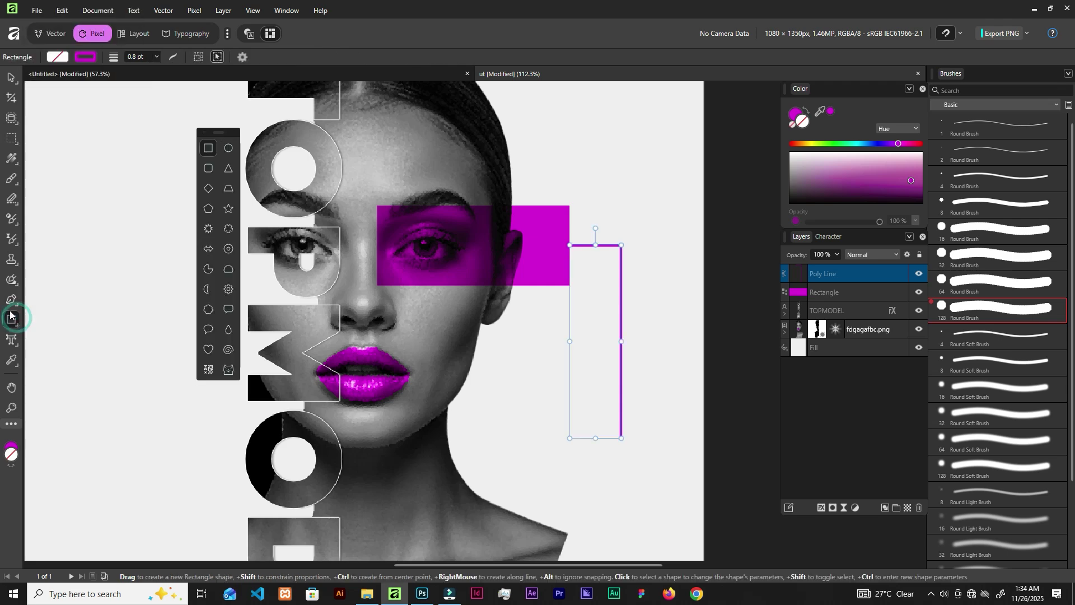
left_click(208, 149)
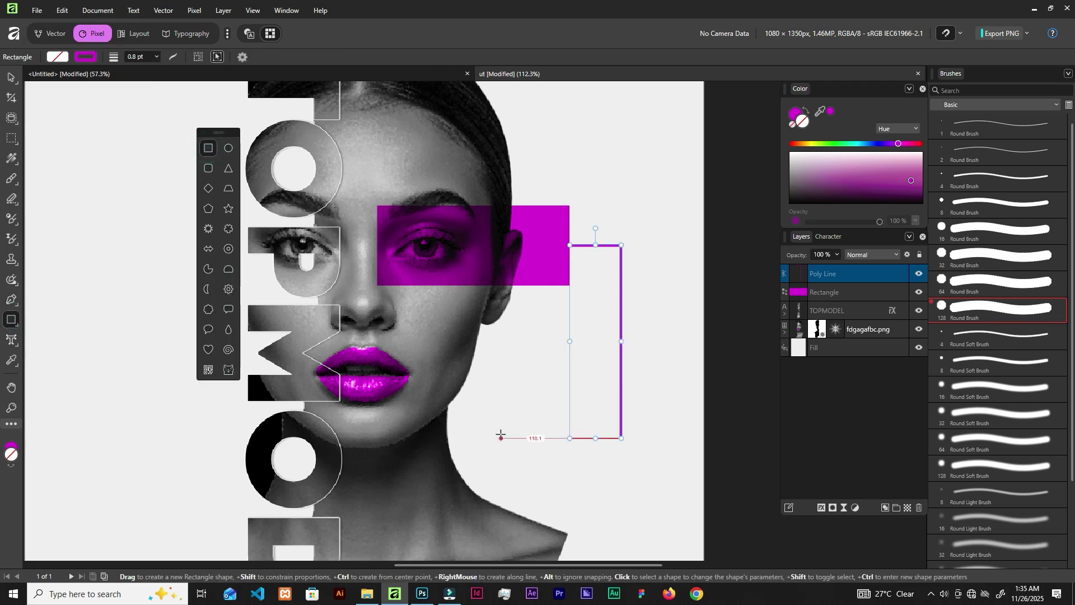
left_click_drag(500, 438, 692, 488)
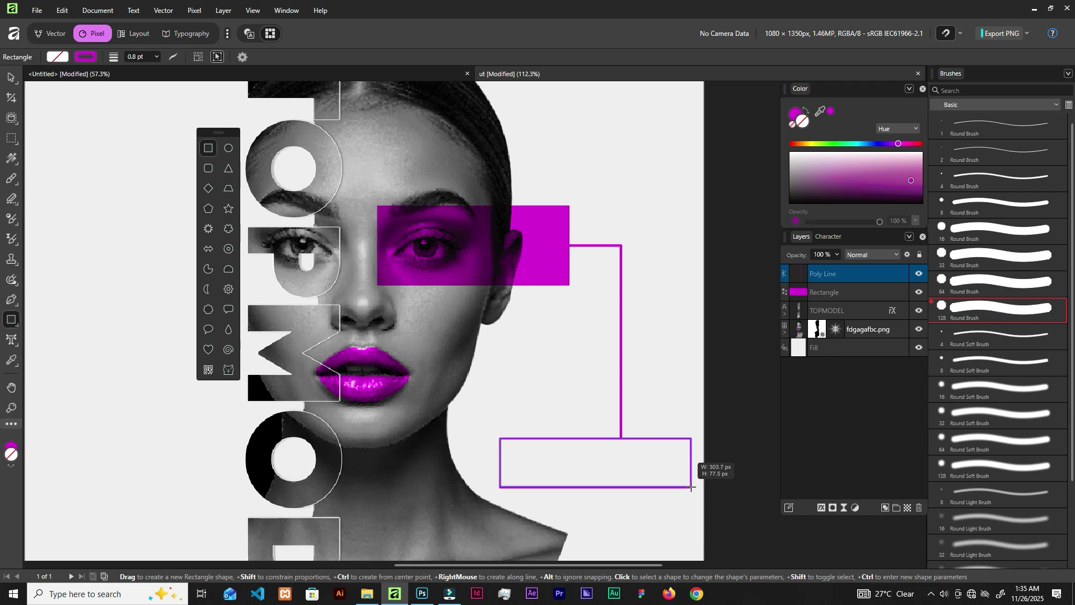
left_click(87, 56)
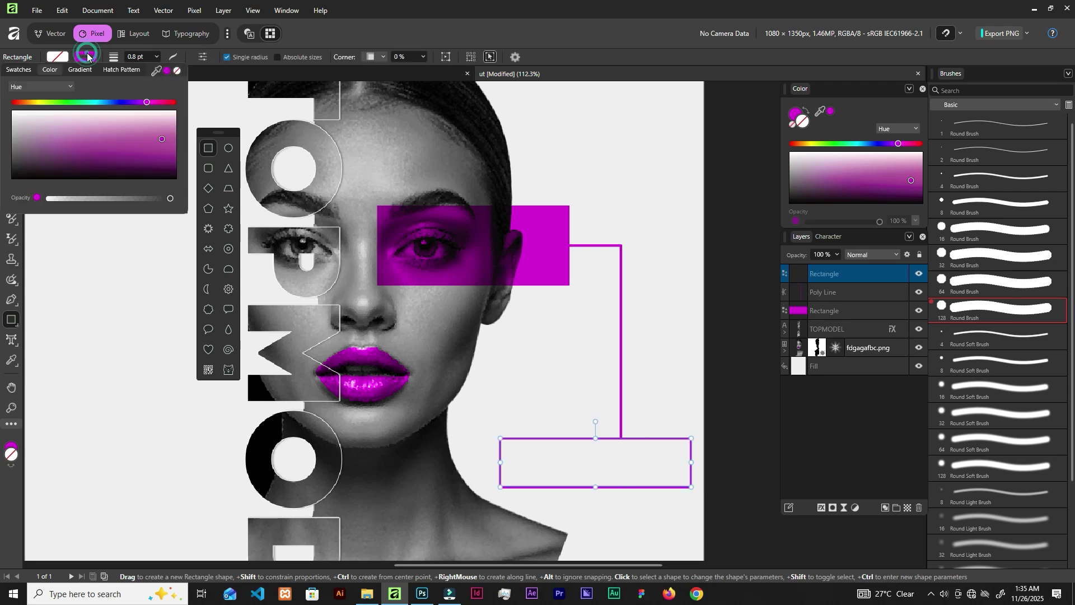
left_click(176, 72)
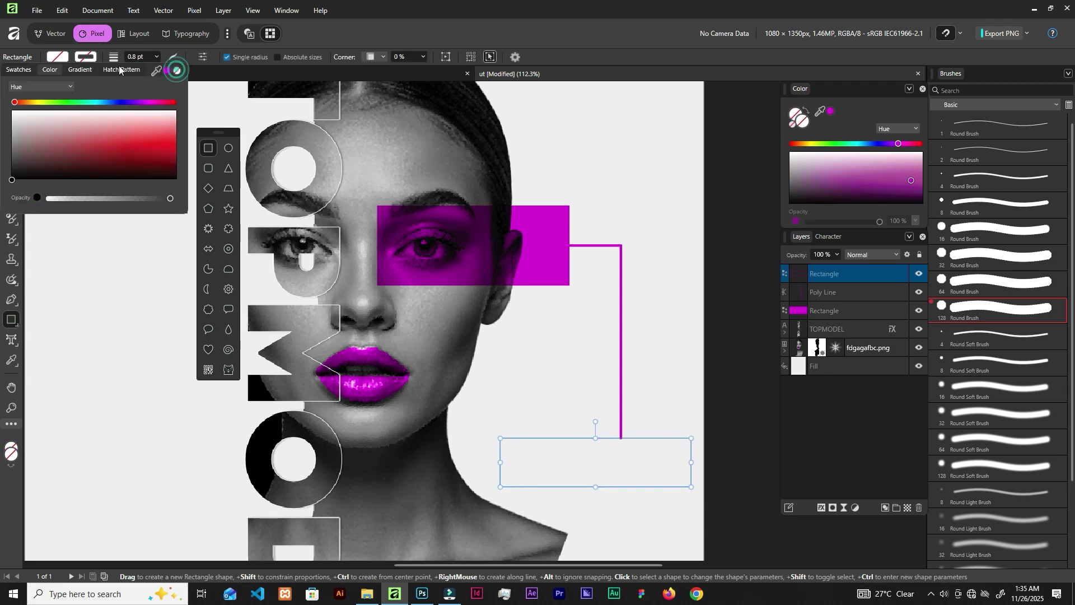
left_click(58, 56)
left_click(167, 70)
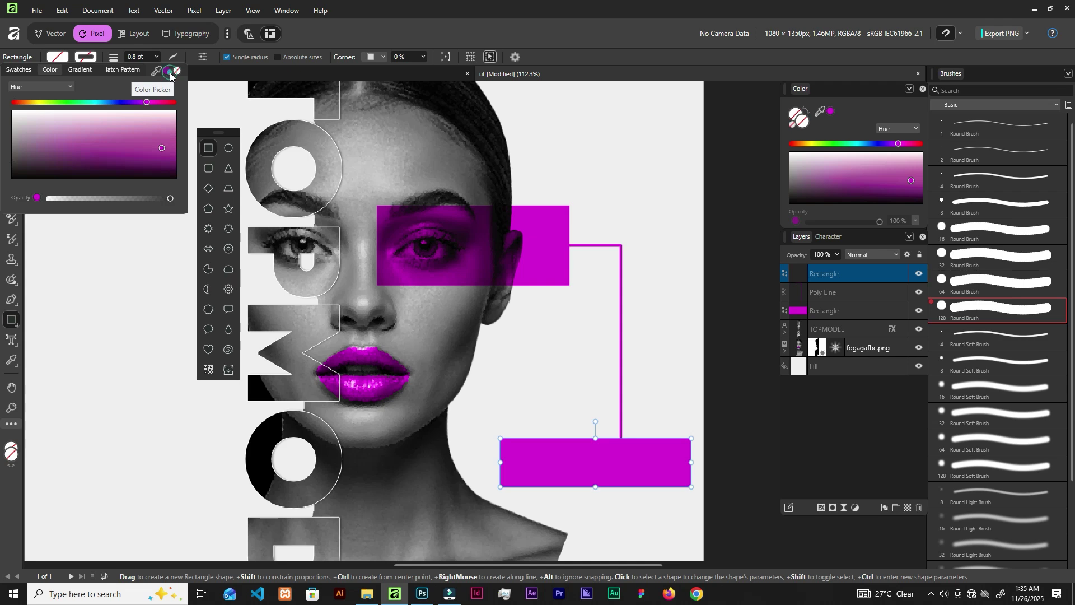
key("ctrl+0")
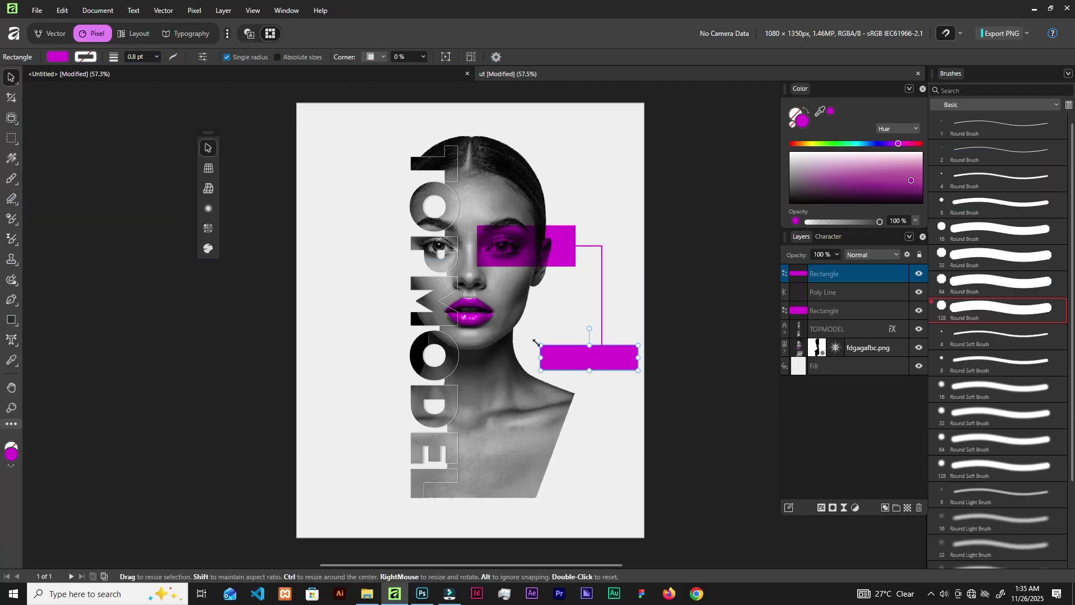